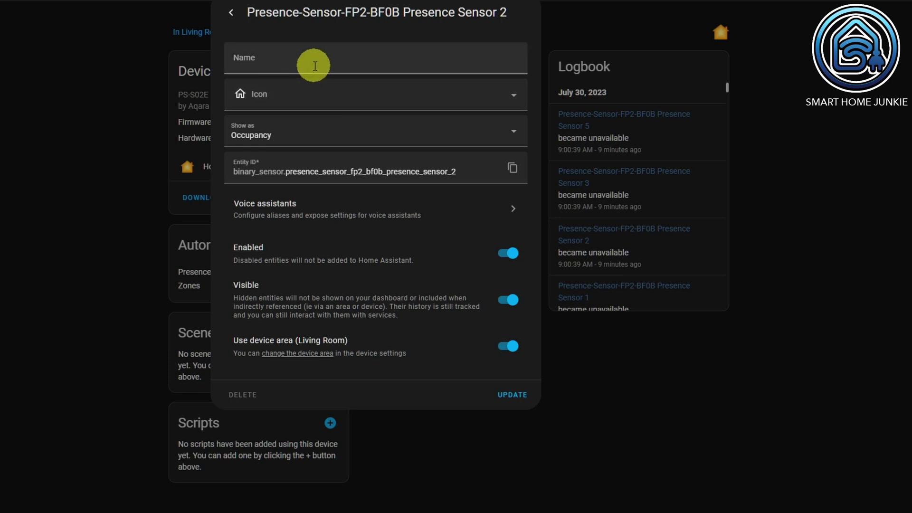
# - Name the Presence Sensor 2 entity "Dining Zone" and save the change
pyautogui.write('Dining Zone')
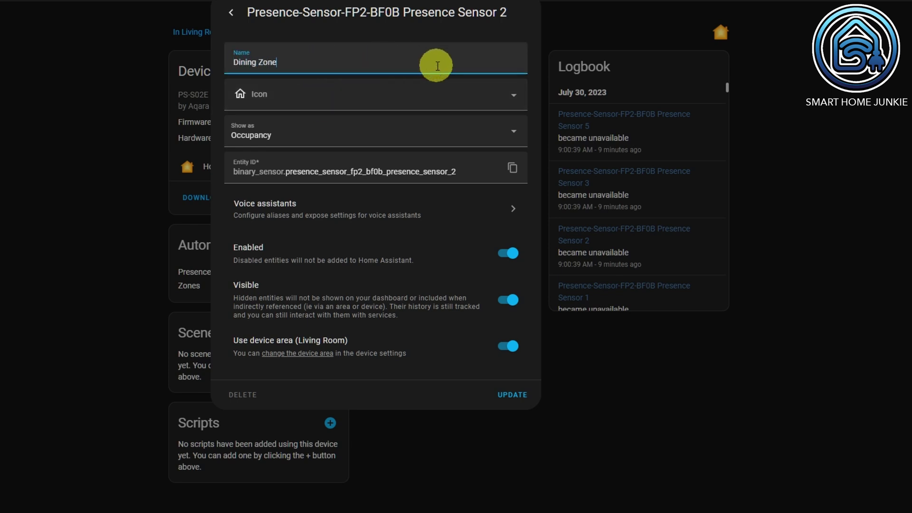
pyautogui.click(522, 395)
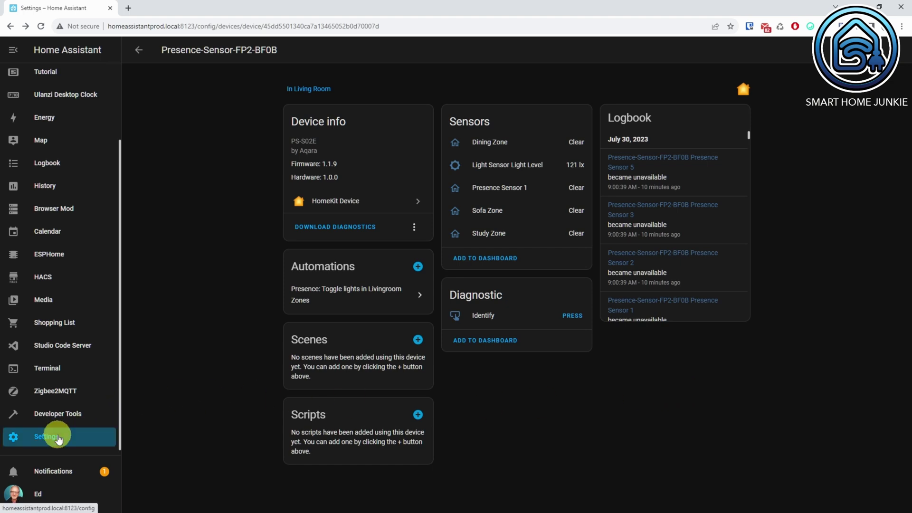
# - Create a new automation from scratch in the automations settings
pyautogui.click(58, 439)
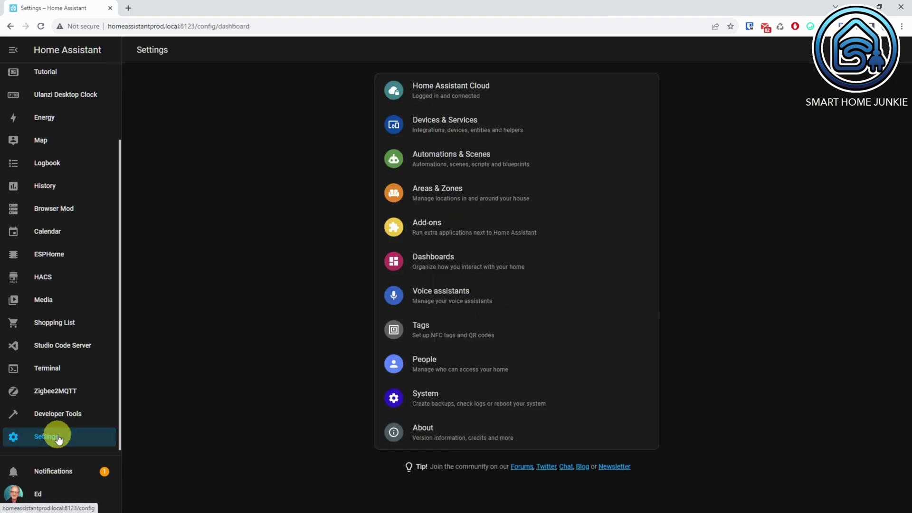
pyautogui.click(449, 154)
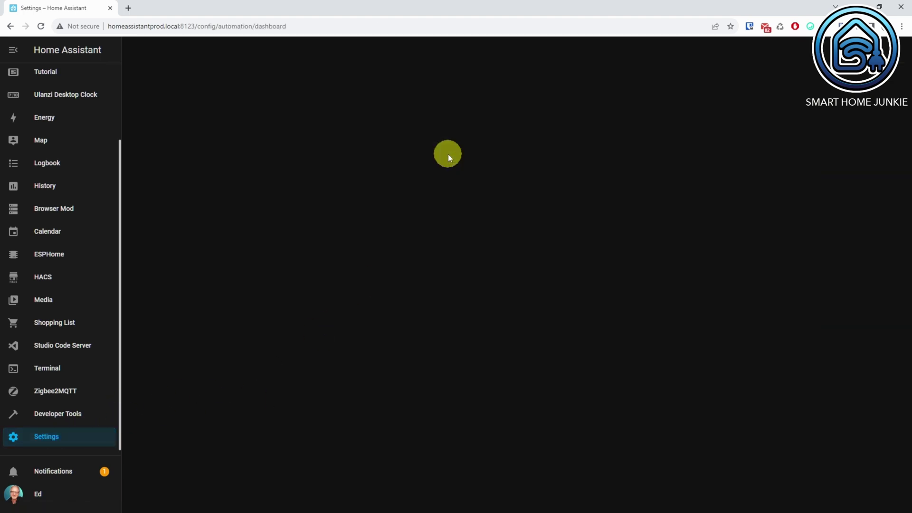
pyautogui.click(843, 496)
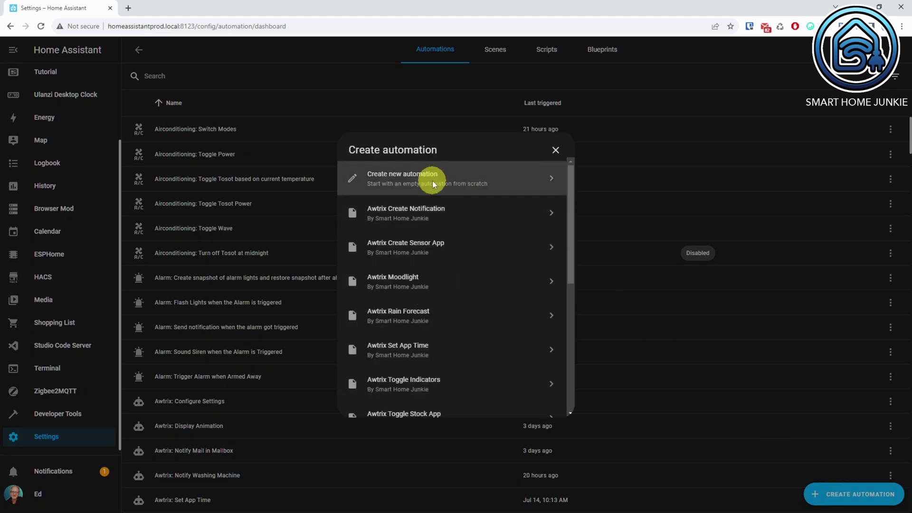
pyautogui.click(433, 185)
# - Change the new automation's mode to Queued with a queue length of 10
pyautogui.click(896, 51)
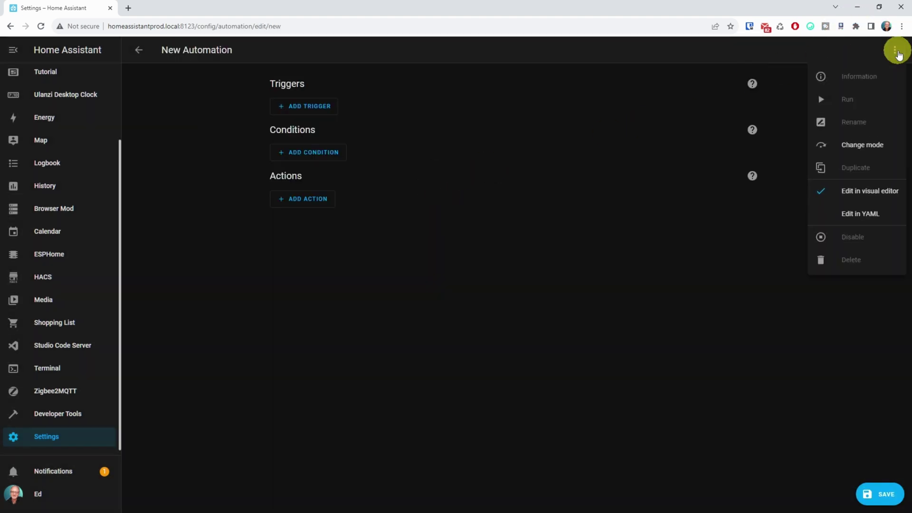
pyautogui.click(861, 147)
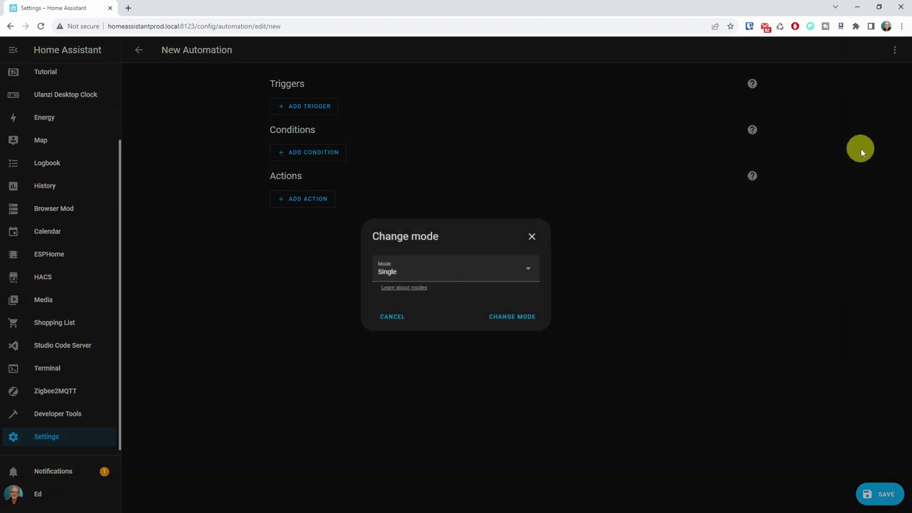
pyautogui.click(510, 276)
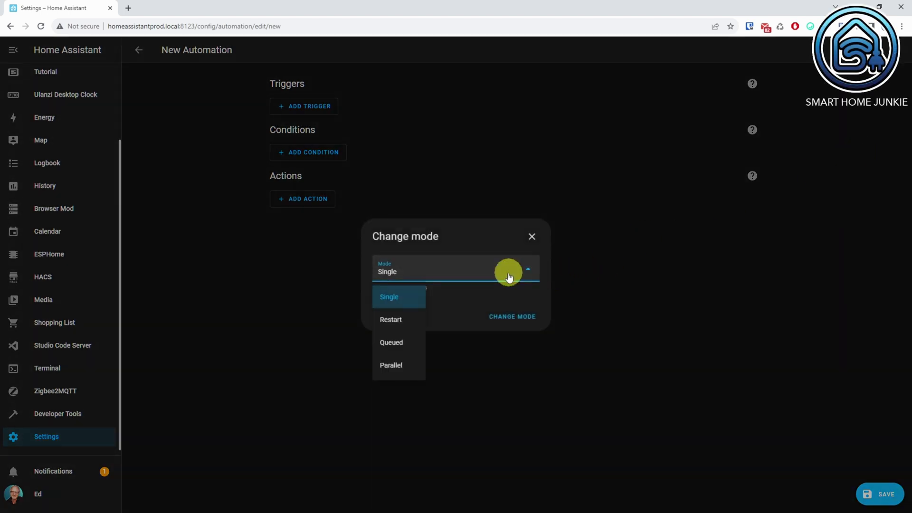
pyautogui.click(398, 343)
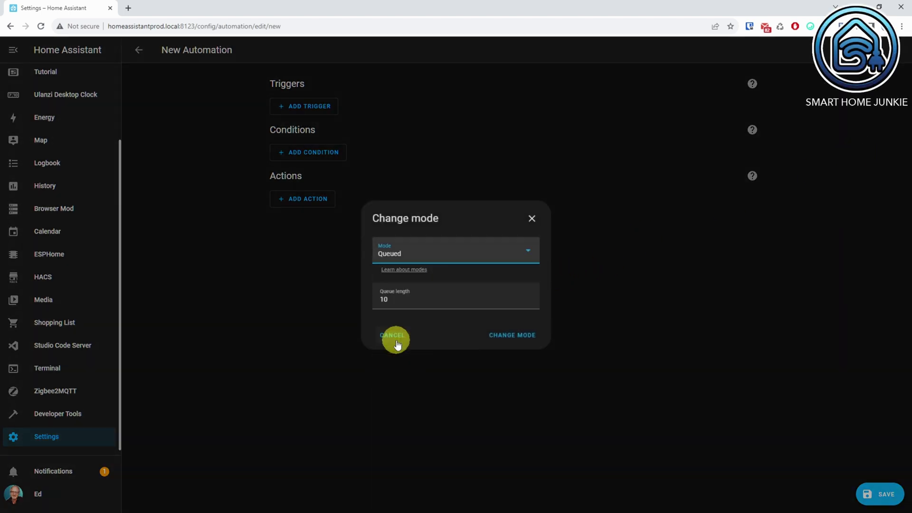
pyautogui.click(509, 336)
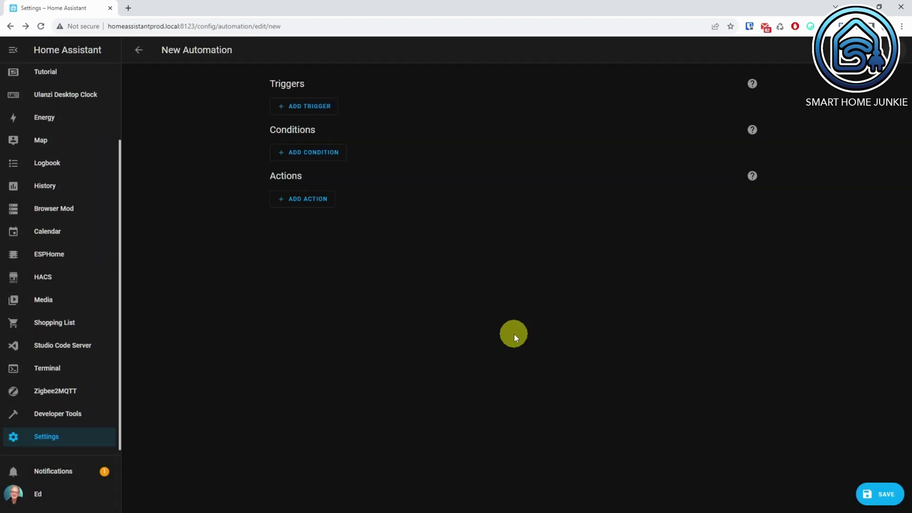
# - Add a state trigger for the Study Zone entity changing to Detected
pyautogui.click(318, 107)
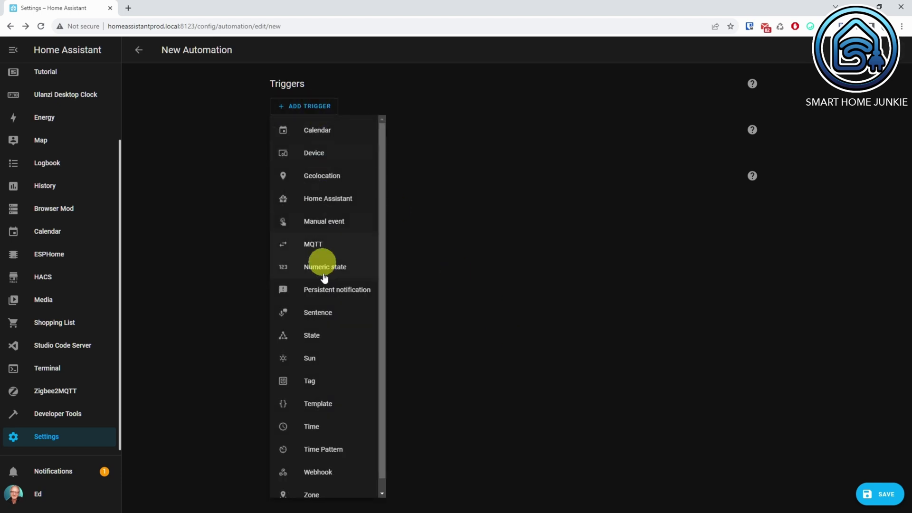
pyautogui.click(312, 335)
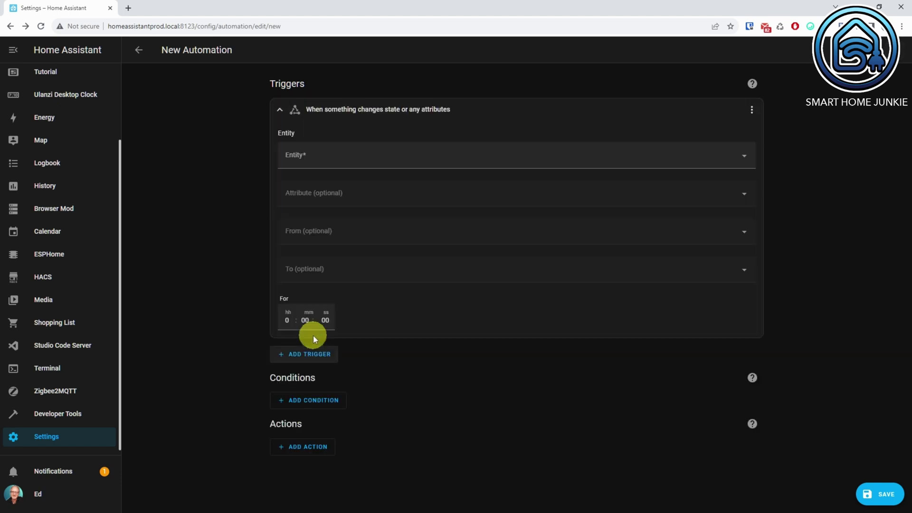
pyautogui.click(361, 158)
pyautogui.write('Study')
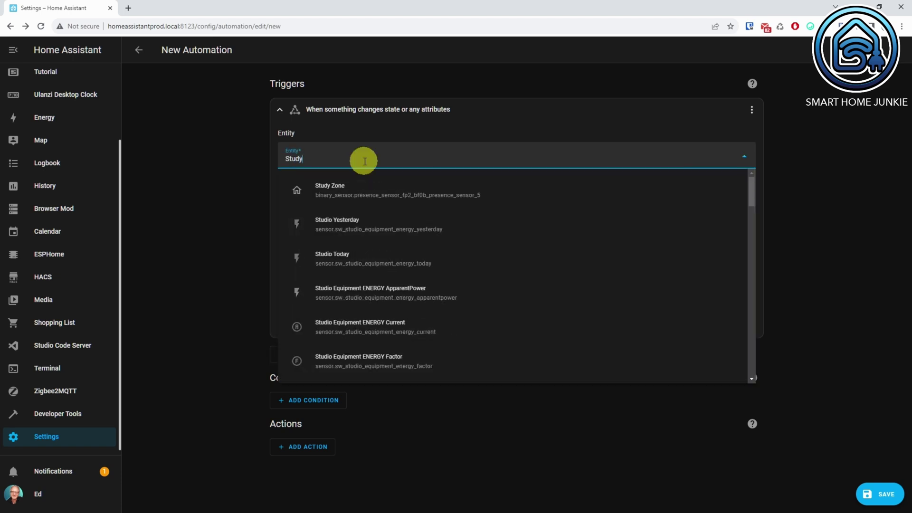
pyautogui.click(362, 191)
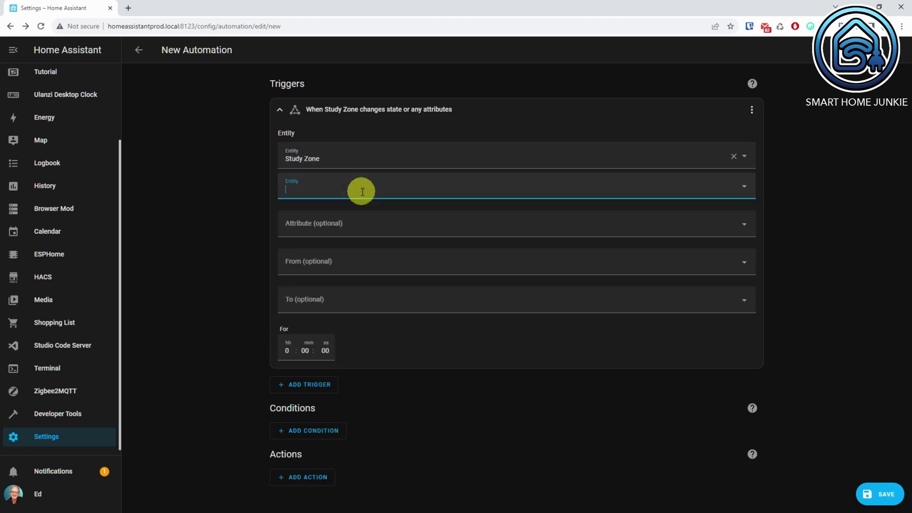
pyautogui.click(363, 303)
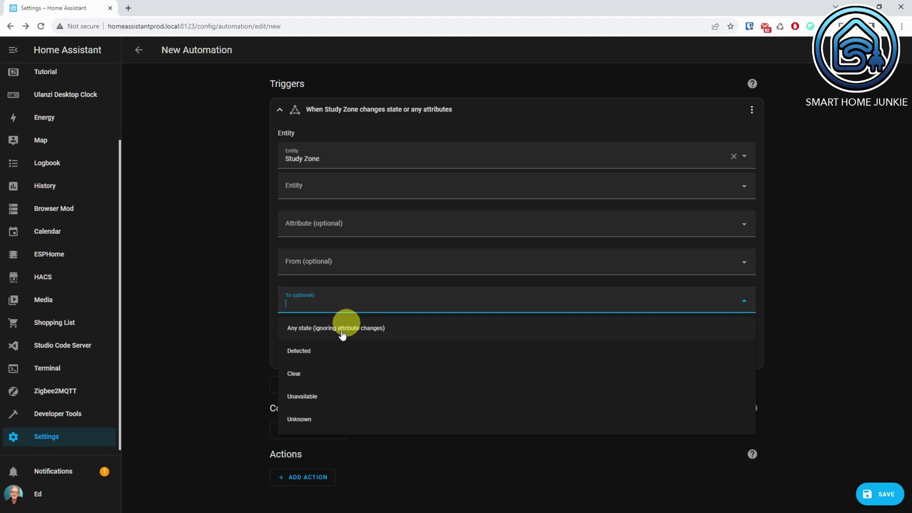
pyautogui.click(327, 358)
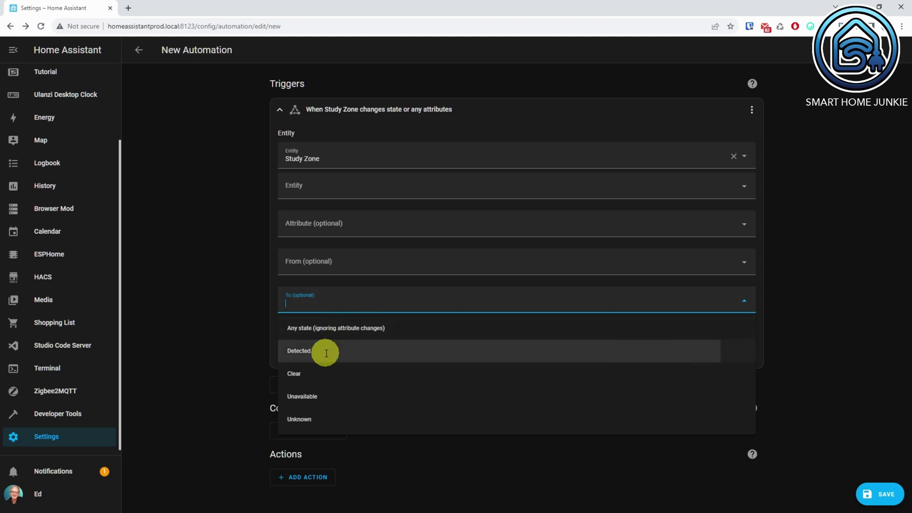
# - Give the Study Zone detection trigger the ID "Study Zone Detected" and collapse it
pyautogui.click(752, 110)
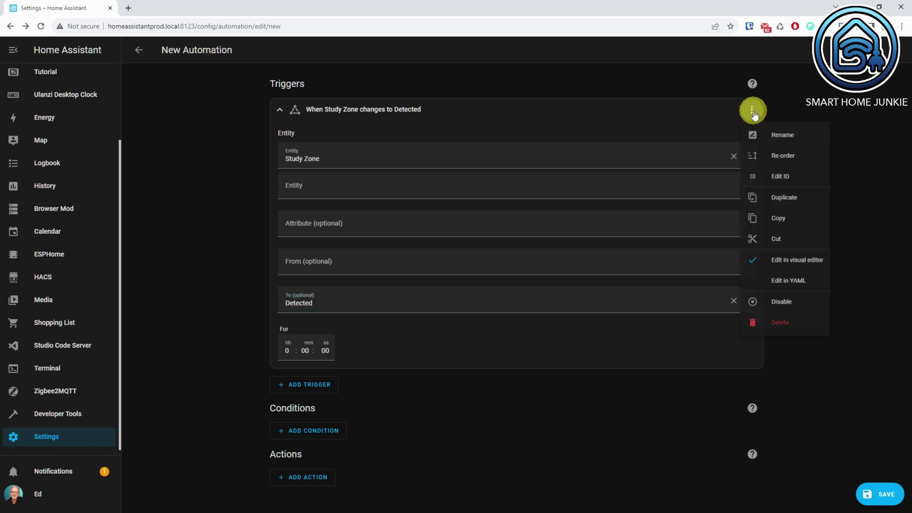
pyautogui.click(784, 182)
pyautogui.click(591, 150)
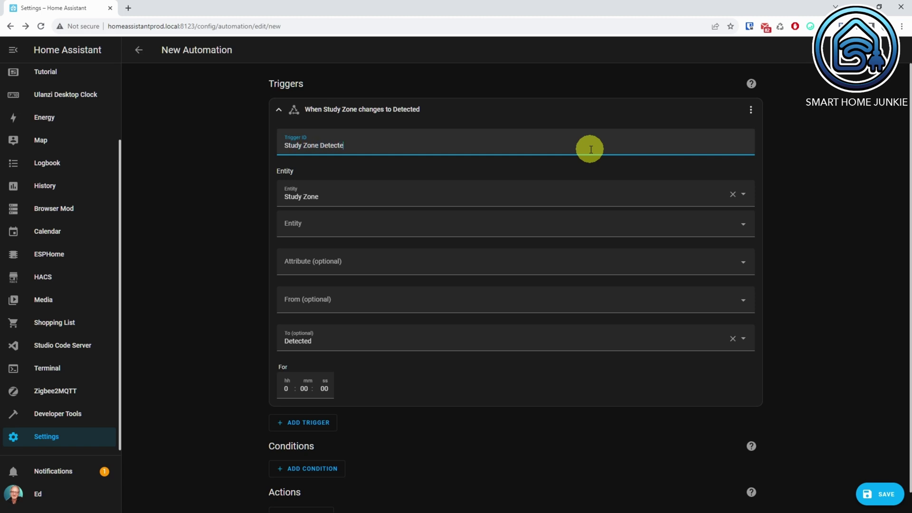
pyautogui.click(278, 110)
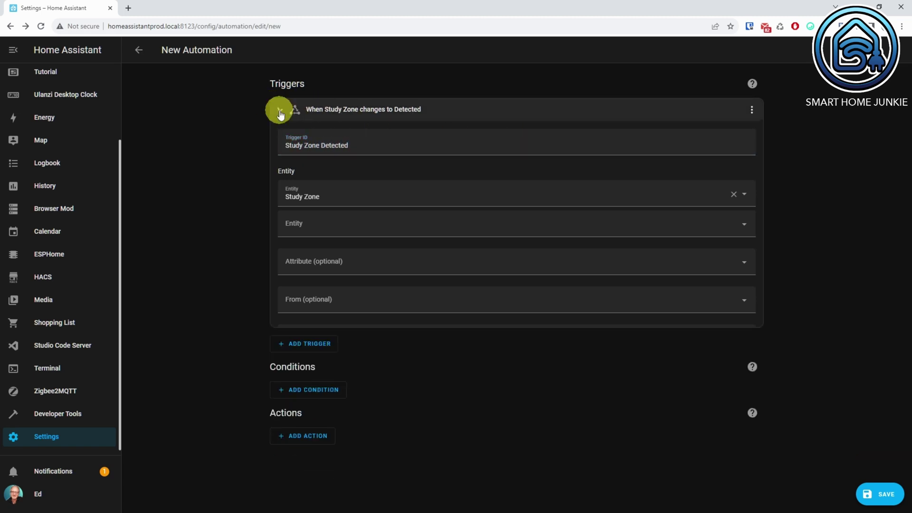
# - Add state triggers for Dining Zone and Sofa Zone changing to Detected, with IDs "Dining Zone Detected" and "Sofa Zone Detected"
pyautogui.click(312, 140)
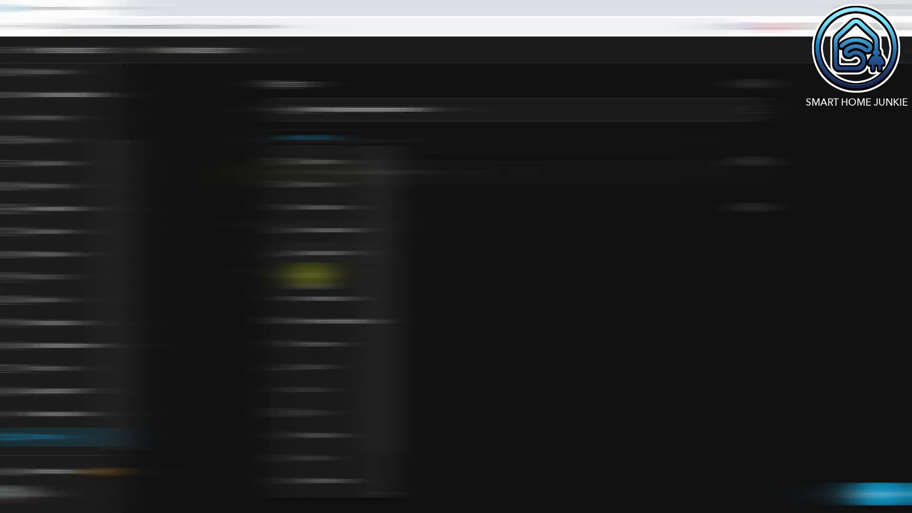
pyautogui.click(280, 173)
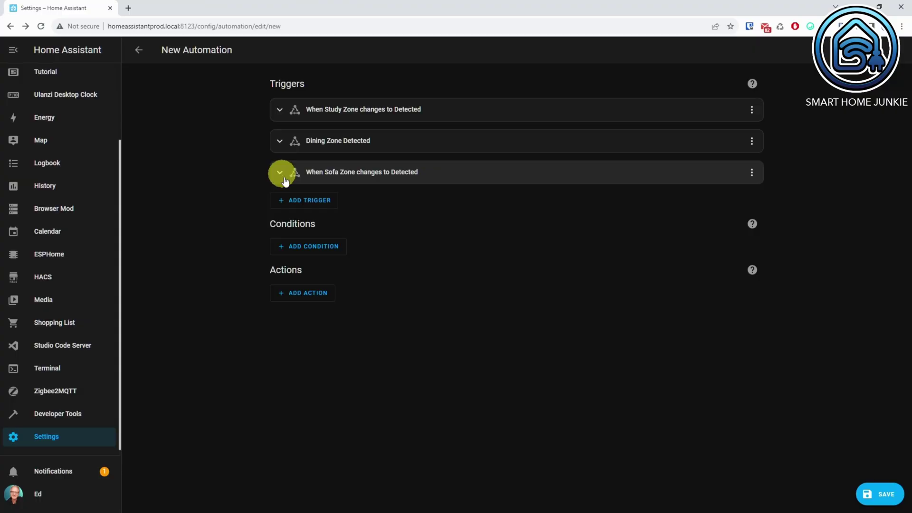
# - Add a fourth state trigger for the Study Zone entity changing to Clear
pyautogui.click(300, 200)
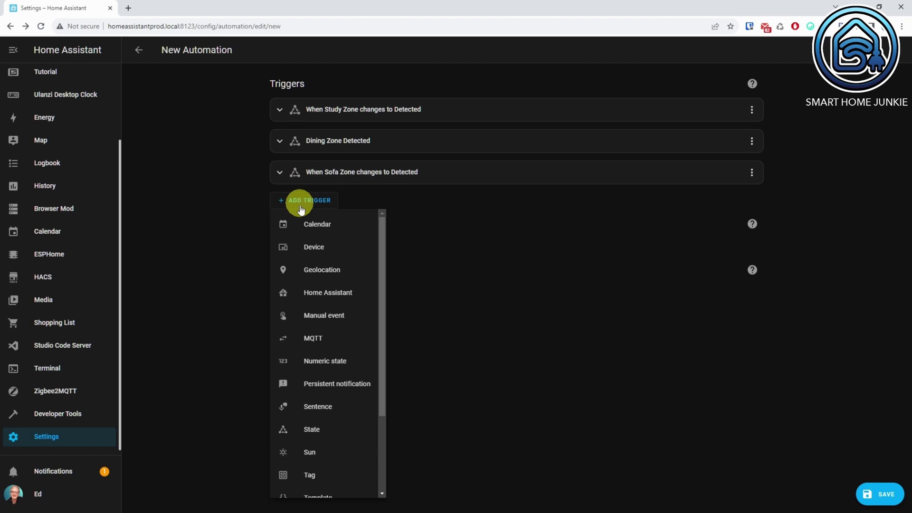
pyautogui.click(304, 429)
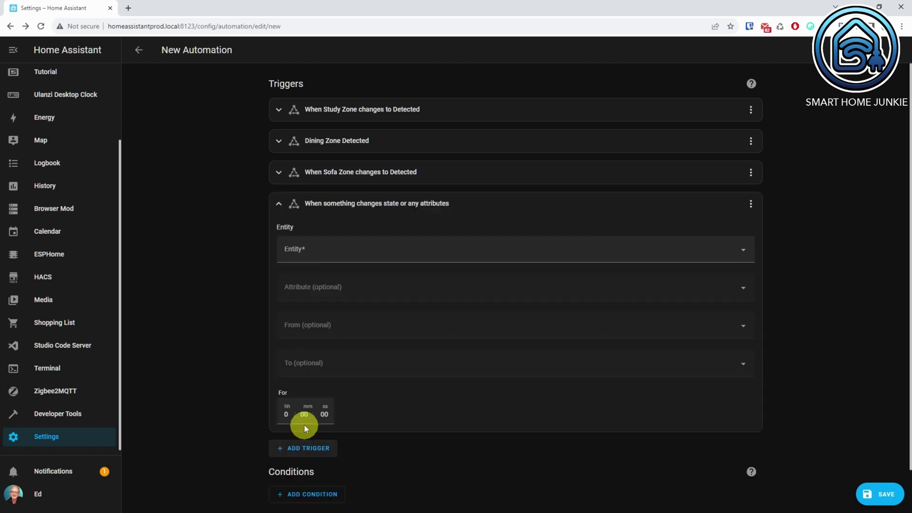
pyautogui.click(341, 252)
pyautogui.write('Study')
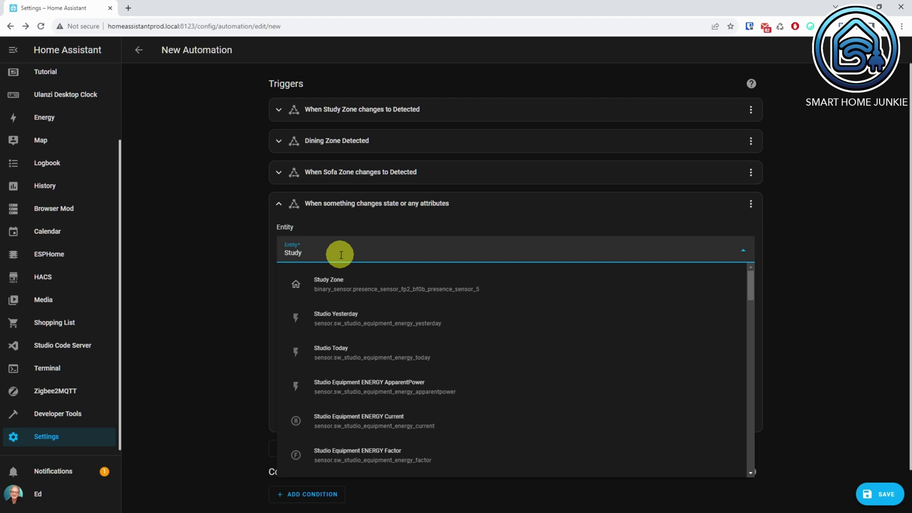
pyautogui.click(340, 282)
pyautogui.click(357, 397)
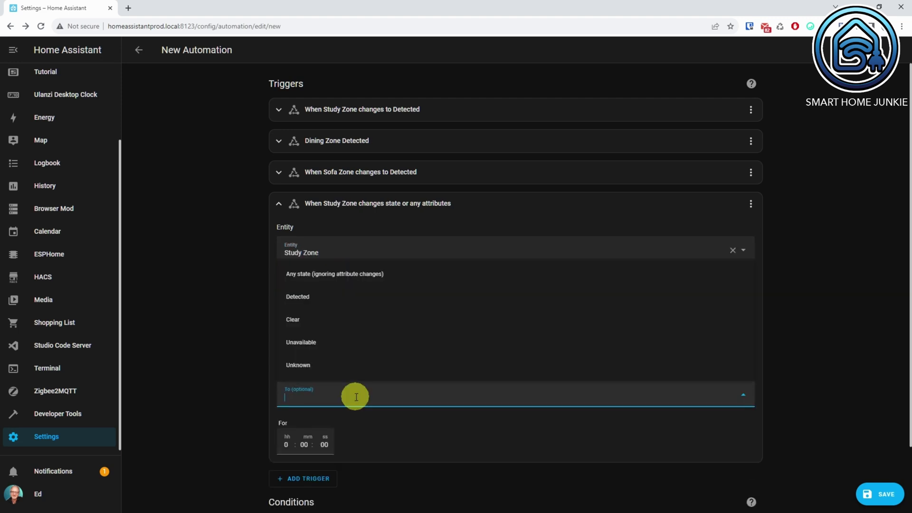
pyautogui.click(296, 319)
# - Try a 5-minute duration on the Study Zone Clear trigger and reset it to zero
pyautogui.click(306, 445)
pyautogui.write('5')
pyautogui.press('Tab')
pyautogui.click(314, 447)
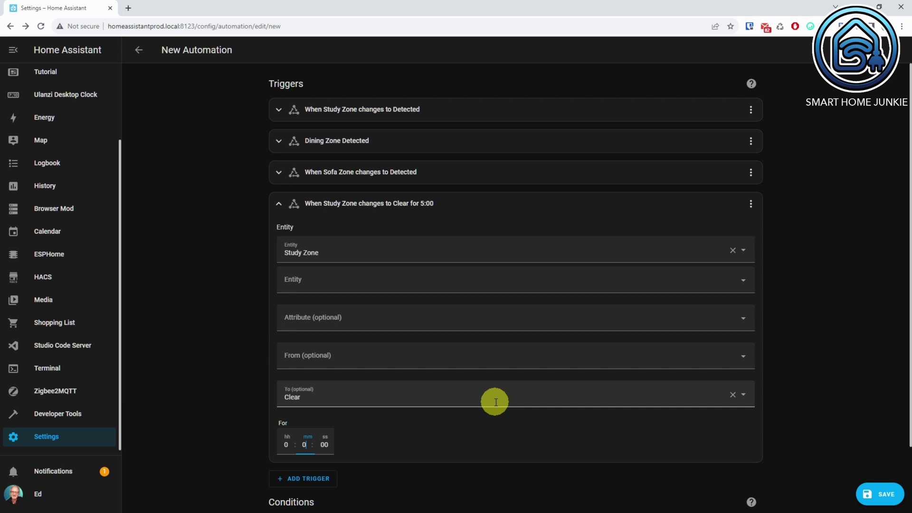
# - Give the Study Zone Clear trigger the ID "Study Zone Cleared" and collapse it
pyautogui.click(751, 205)
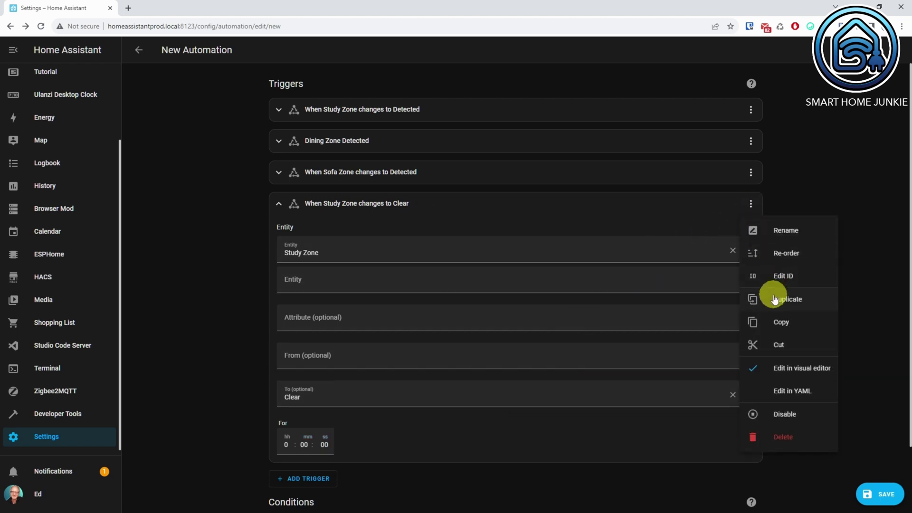
pyautogui.click(773, 277)
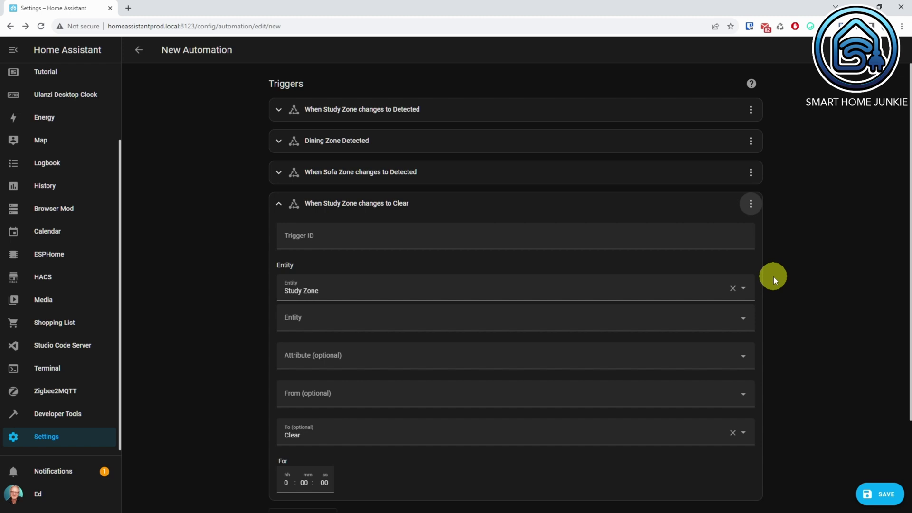
pyautogui.click(431, 242)
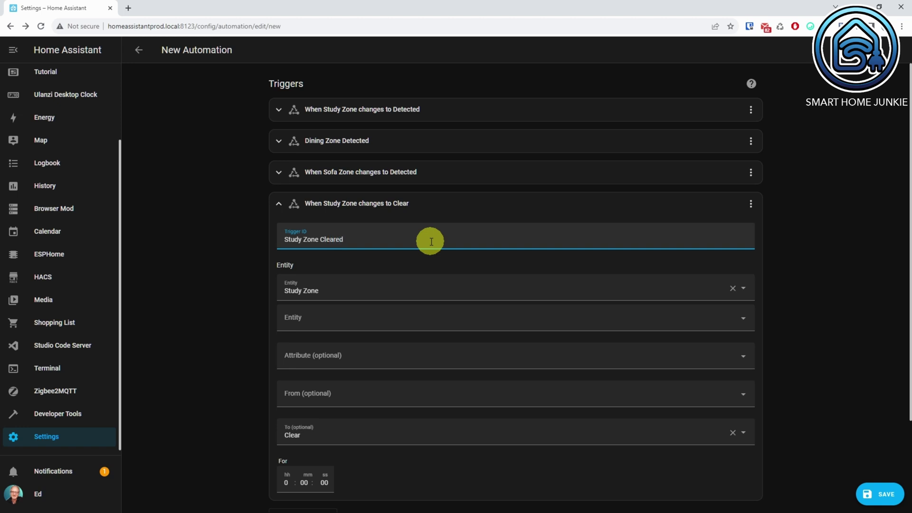
pyautogui.click(280, 210)
# - Add state triggers for Dining Zone and Sofa Zone changing to Clear, with IDs "Dining Zone Cleared" and "Sofa Zone Cleared"
pyautogui.click(302, 233)
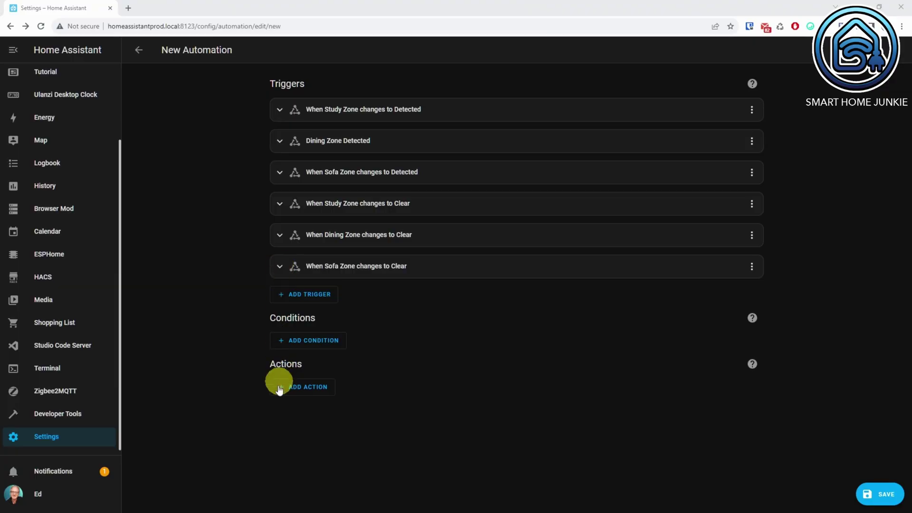
# - Add a Choose action and give its first option a trigger condition for Study Zone Detected
pyautogui.click(283, 388)
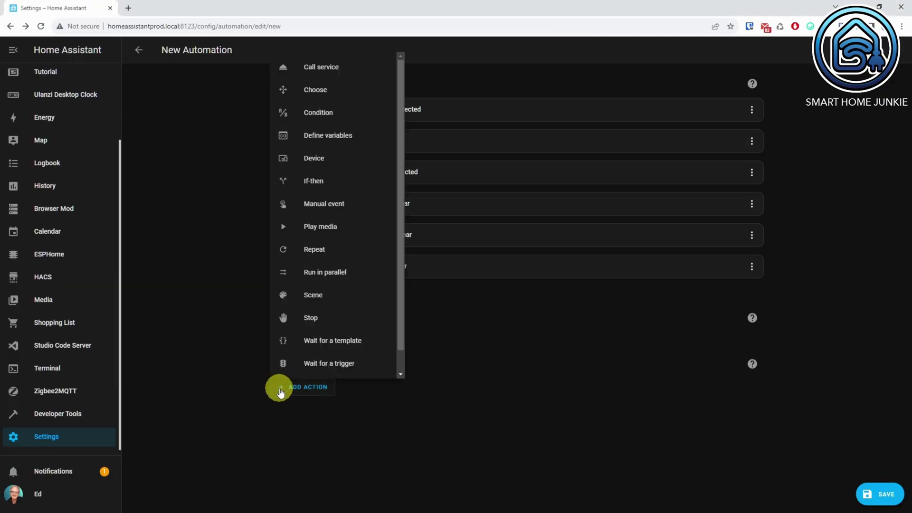
pyautogui.click(309, 91)
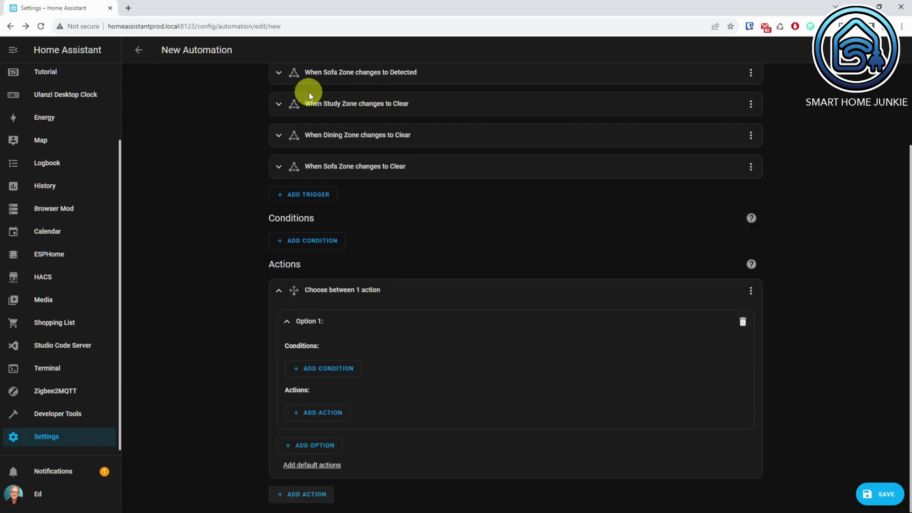
pyautogui.click(321, 371)
pyautogui.click(320, 320)
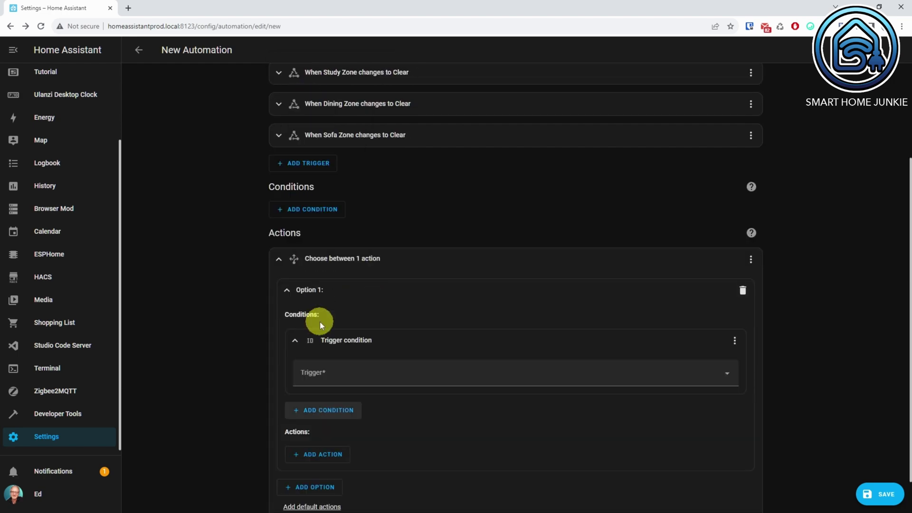
pyautogui.click(347, 376)
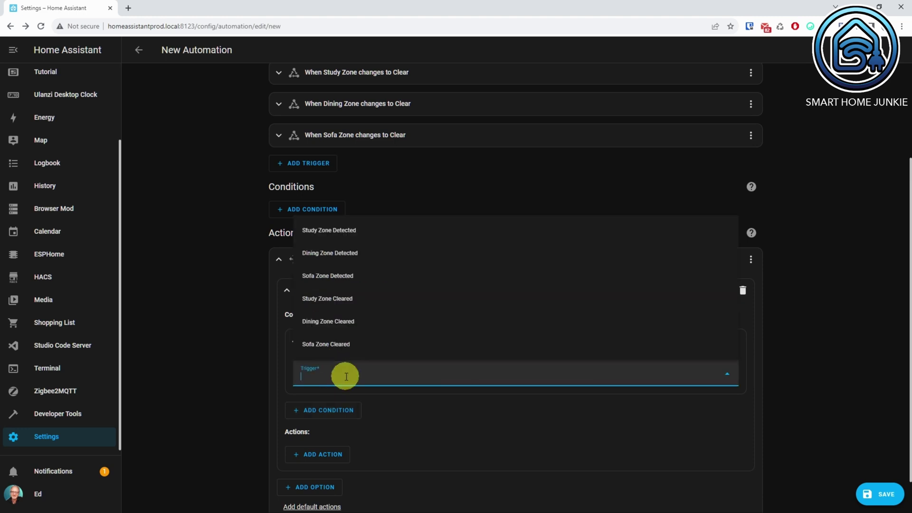
pyautogui.click(334, 231)
pyautogui.scroll(-1, 336, 231)
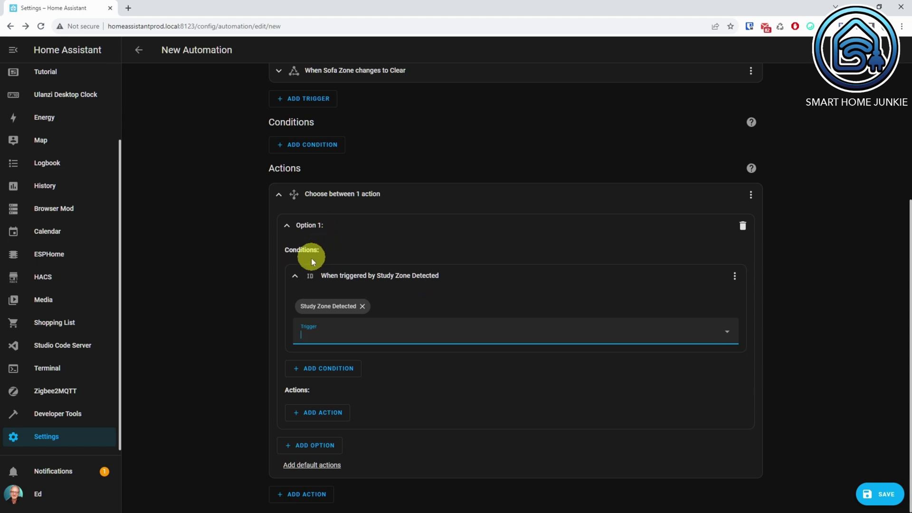
# - Add a Call service action to Option 1 of the Choose block using the Light: Turn on service
pyautogui.click(295, 276)
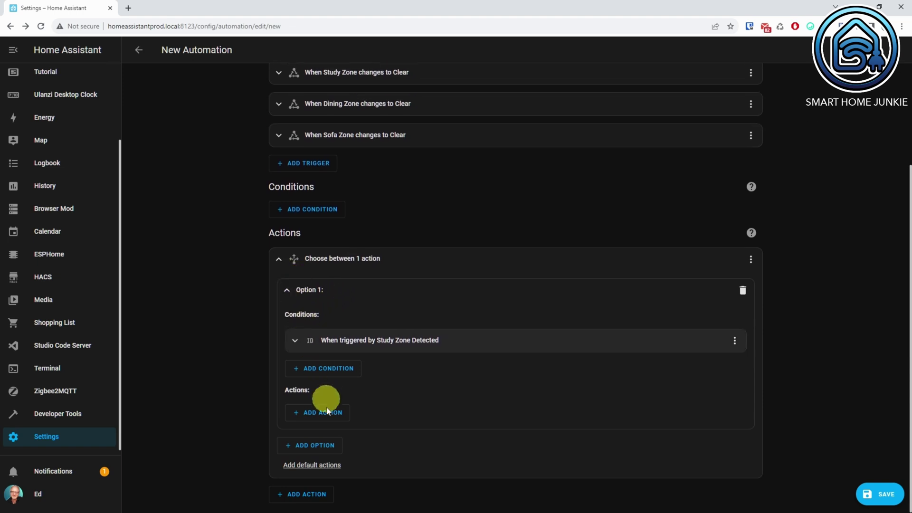
pyautogui.click(328, 421)
pyautogui.click(335, 70)
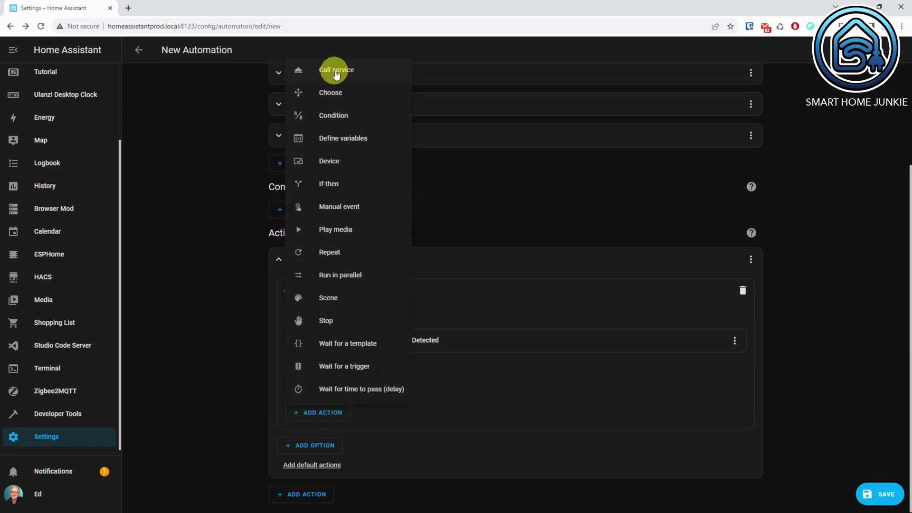
pyautogui.click(413, 420)
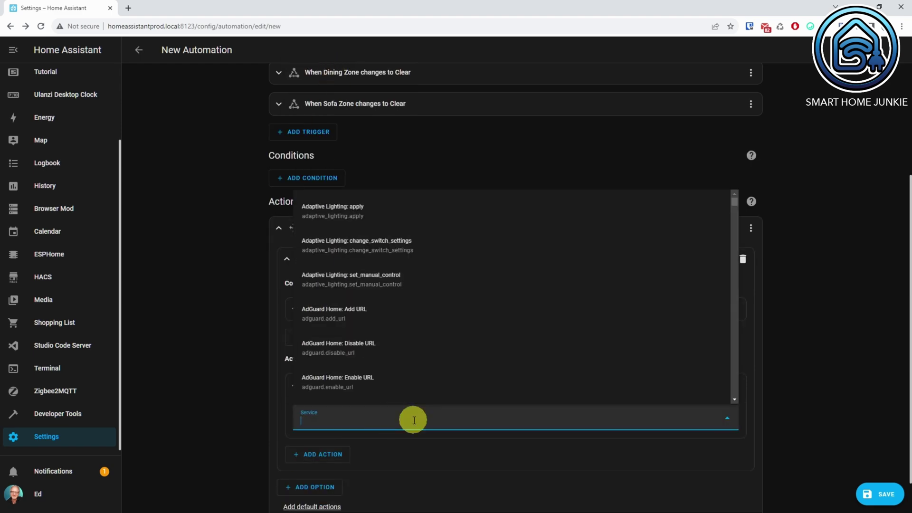
pyautogui.write('light')
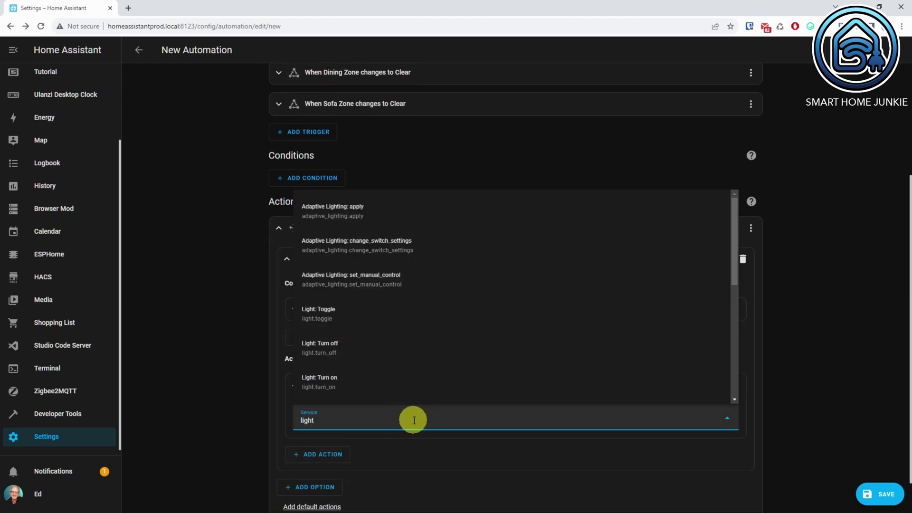
pyautogui.click(358, 381)
pyautogui.scroll(-3, 375, 384)
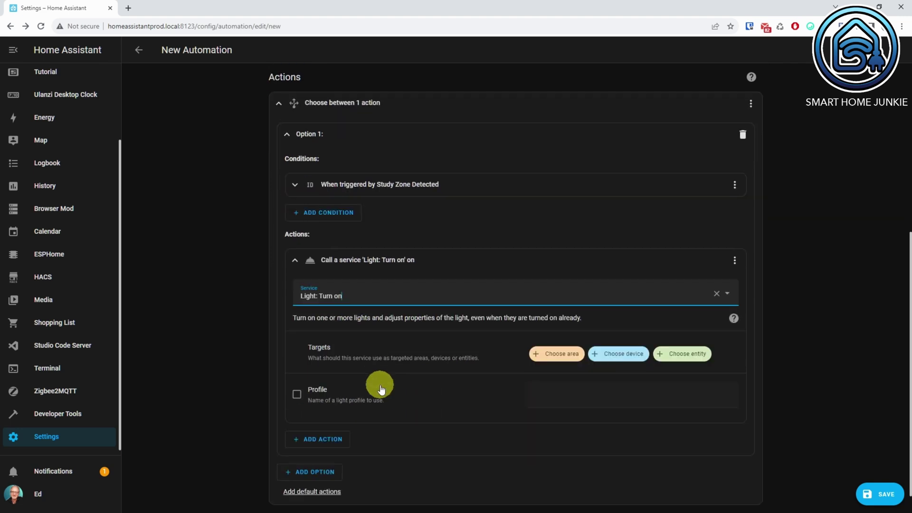
# - Target the Livingroom Spot entity with the Light: Turn on action and collapse Option 1
pyautogui.click(694, 333)
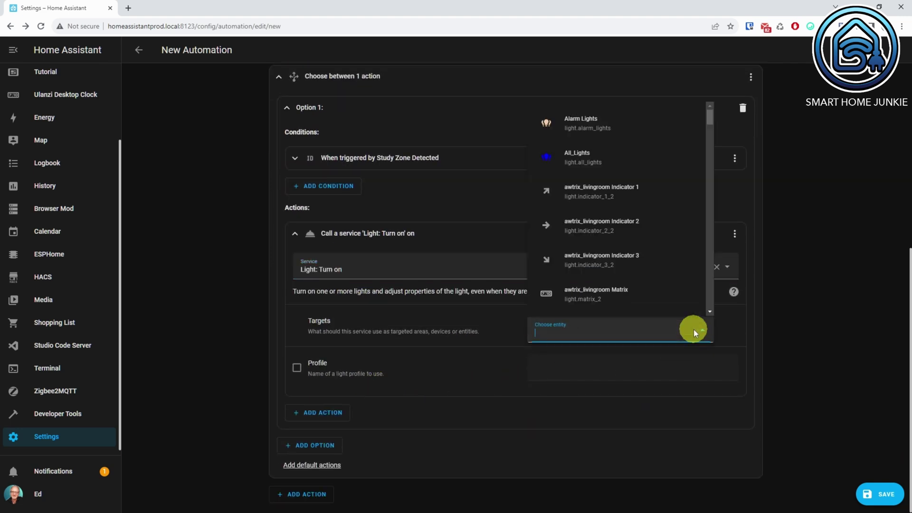
pyautogui.write('livingroom spot')
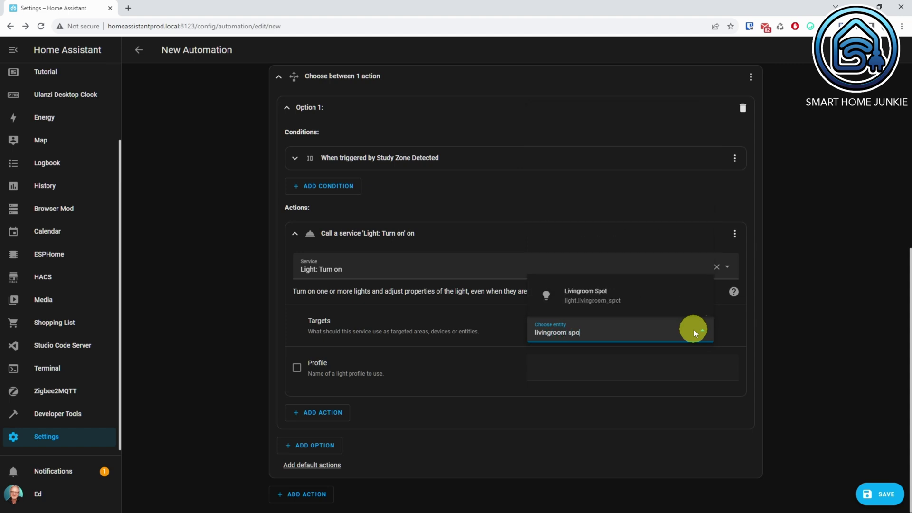
pyautogui.click(605, 299)
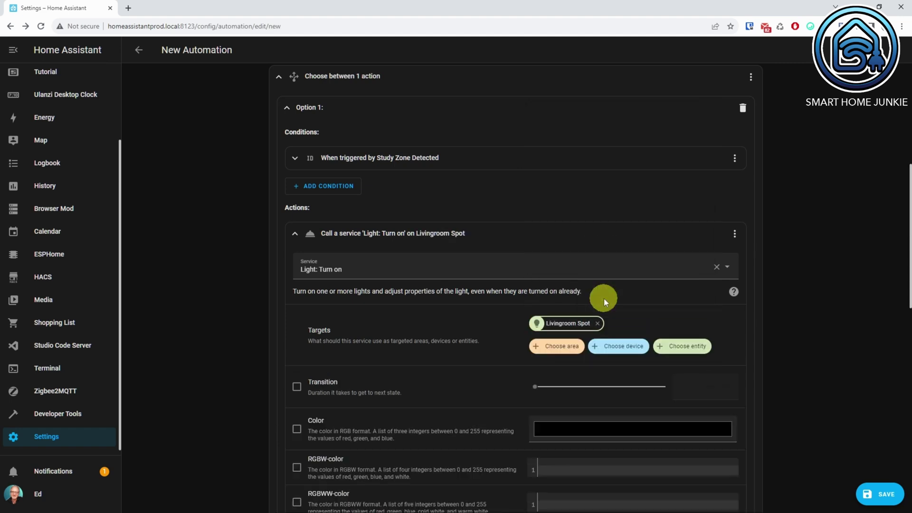
pyautogui.click(295, 234)
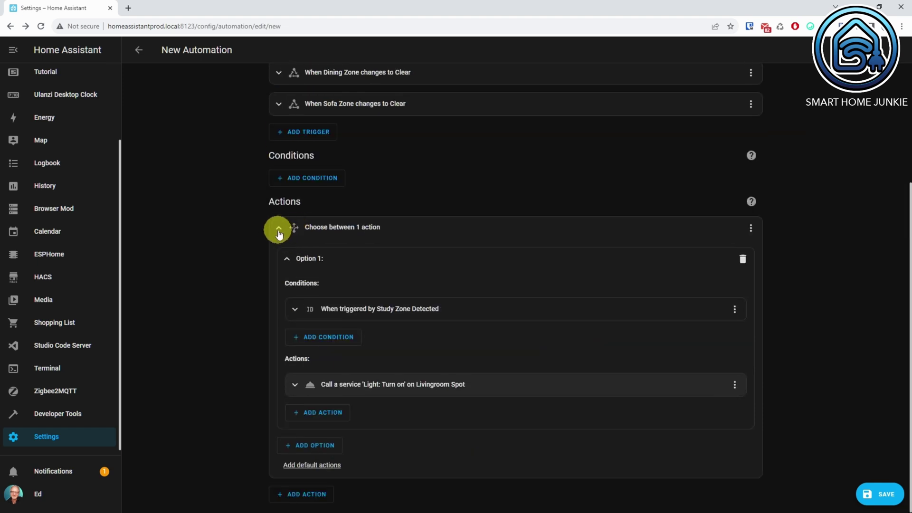
pyautogui.click(289, 259)
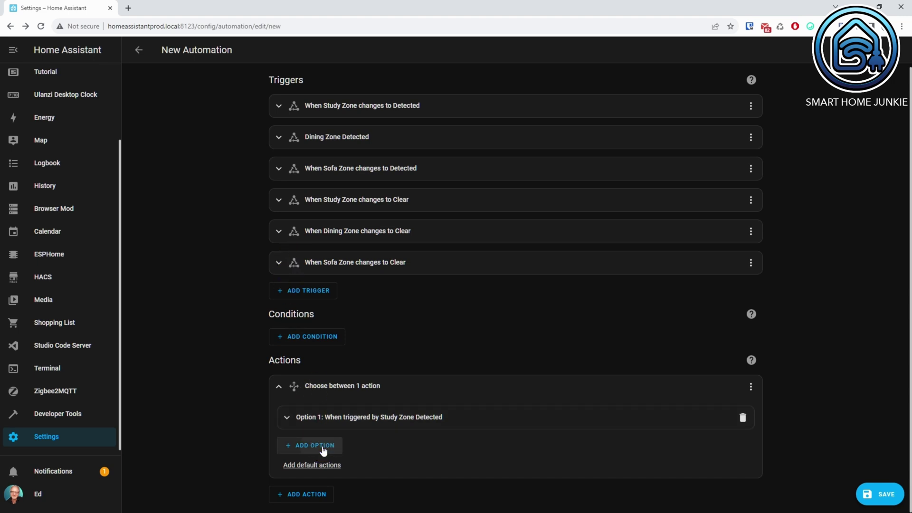
# - Add a second option to the Choose action with a Triggered by condition for Dining Zone Detected
pyautogui.click(304, 446)
pyautogui.scroll(-2, 321, 450)
pyautogui.scroll(-1, 323, 451)
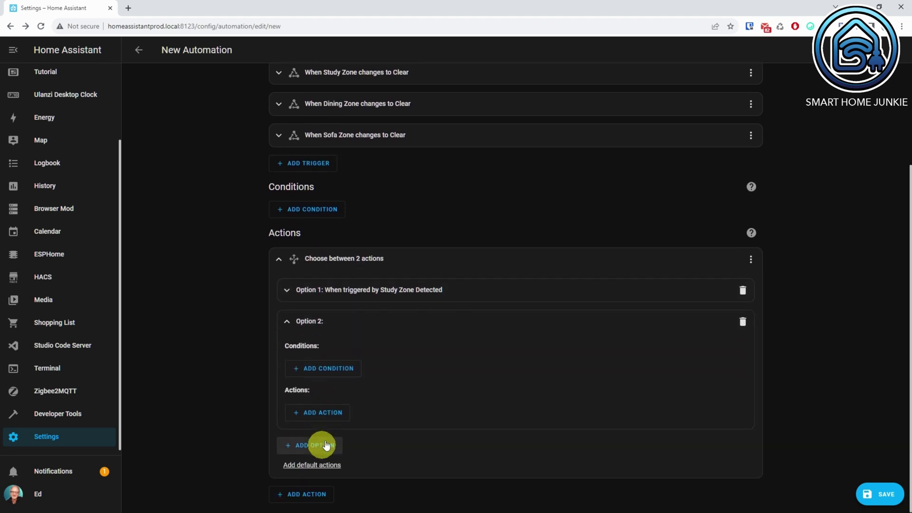
pyautogui.click(340, 371)
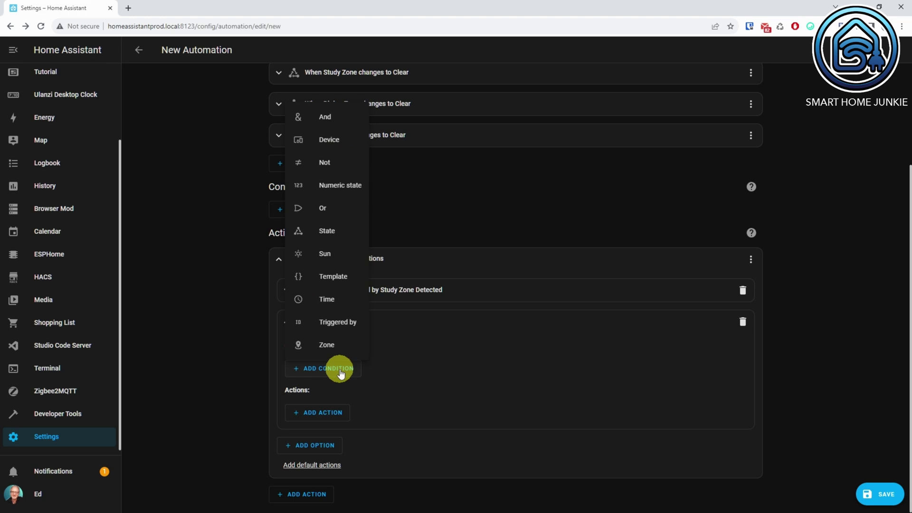
pyautogui.click(346, 321)
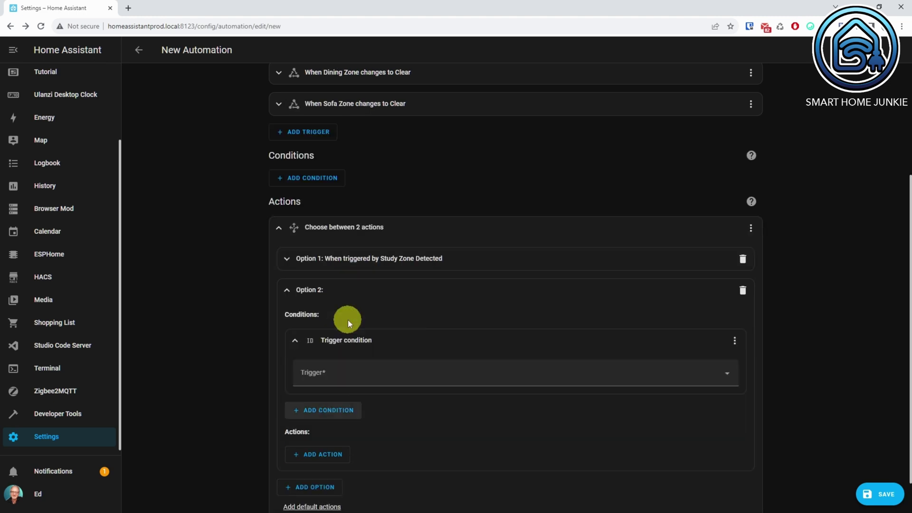
pyautogui.click(365, 377)
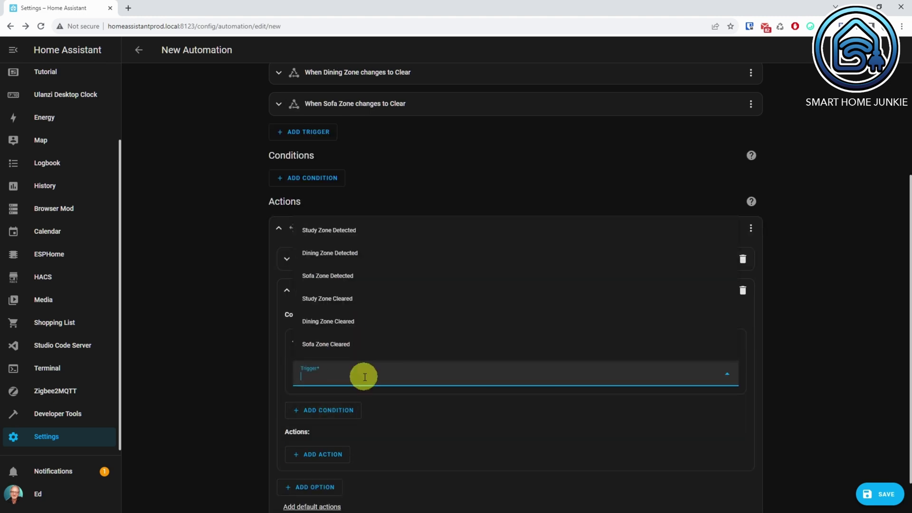
pyautogui.click(347, 252)
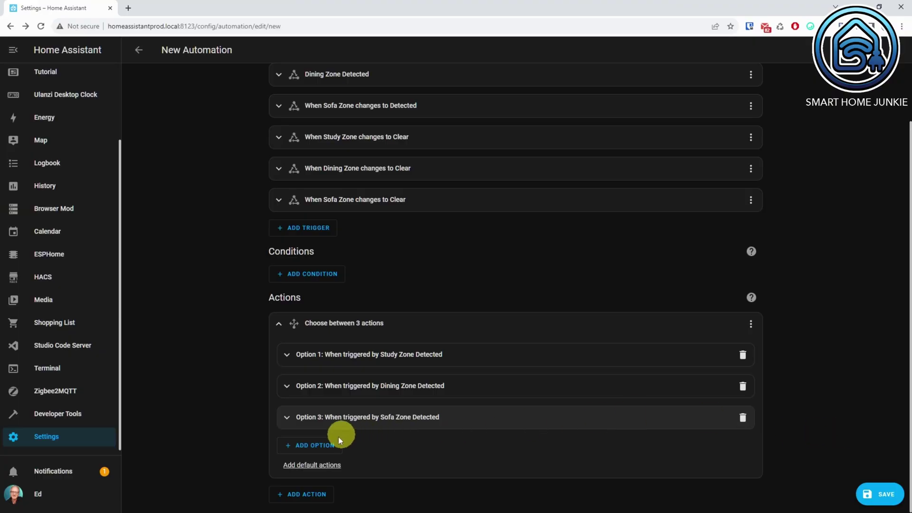
# - Add a fourth option to the Choose action with a Triggered by condition for Study Zone Cleared
pyautogui.click(321, 450)
pyautogui.scroll(-3, 317, 445)
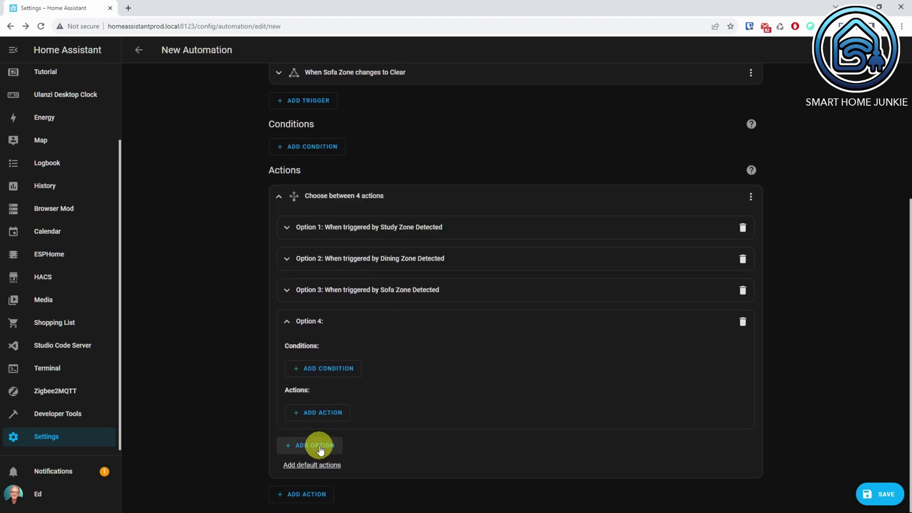
pyautogui.click(327, 376)
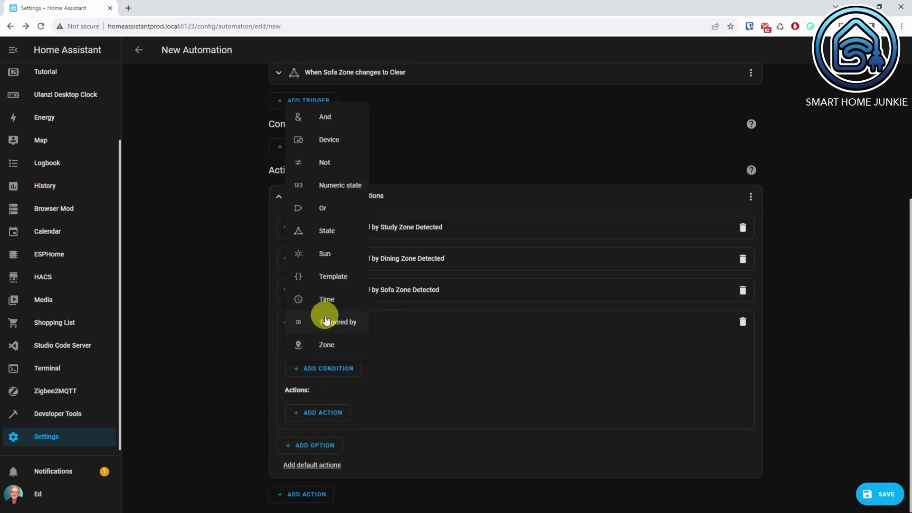
pyautogui.click(321, 320)
pyautogui.click(346, 371)
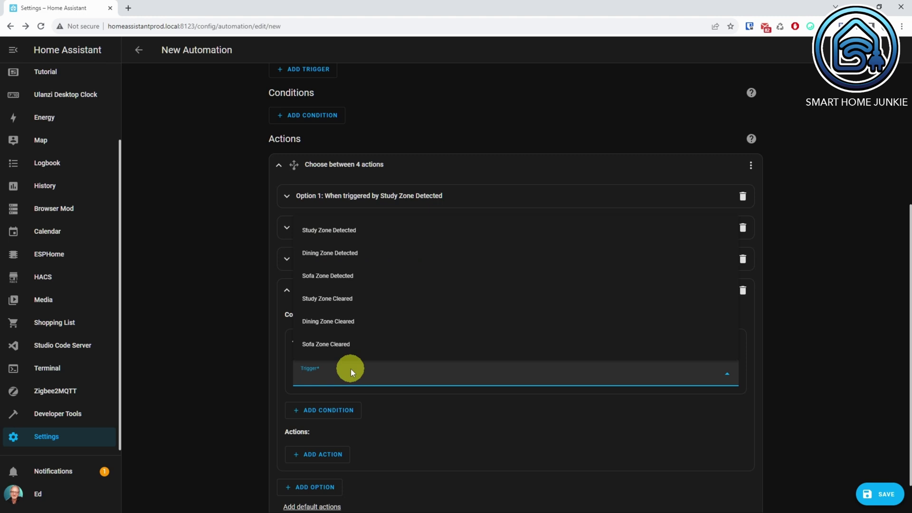
pyautogui.click(336, 300)
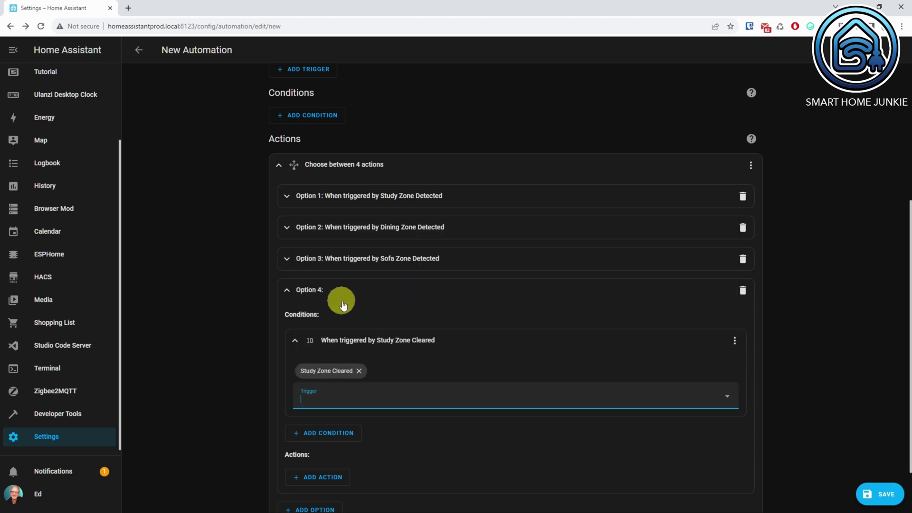
pyautogui.scroll(-1, 342, 304)
pyautogui.click(294, 275)
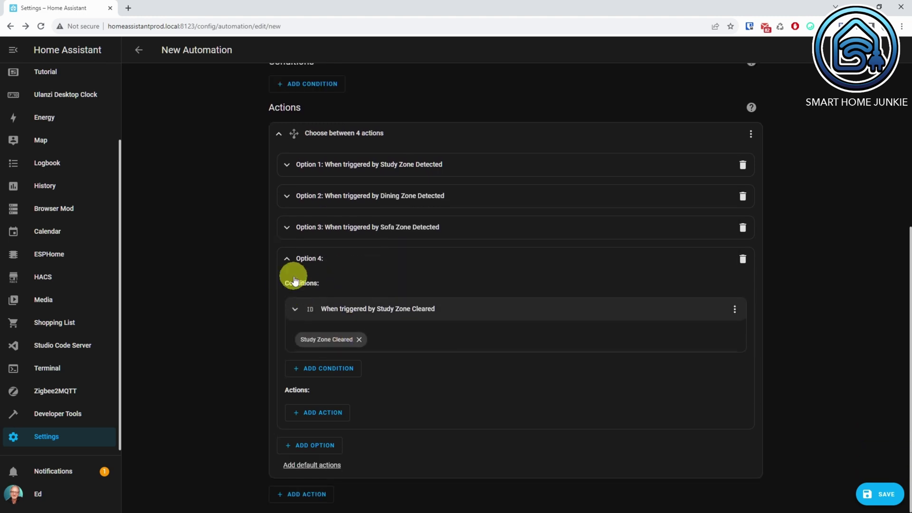
# - Add a Call service action to Option 4 using the Light: Turn off service
pyautogui.click(326, 412)
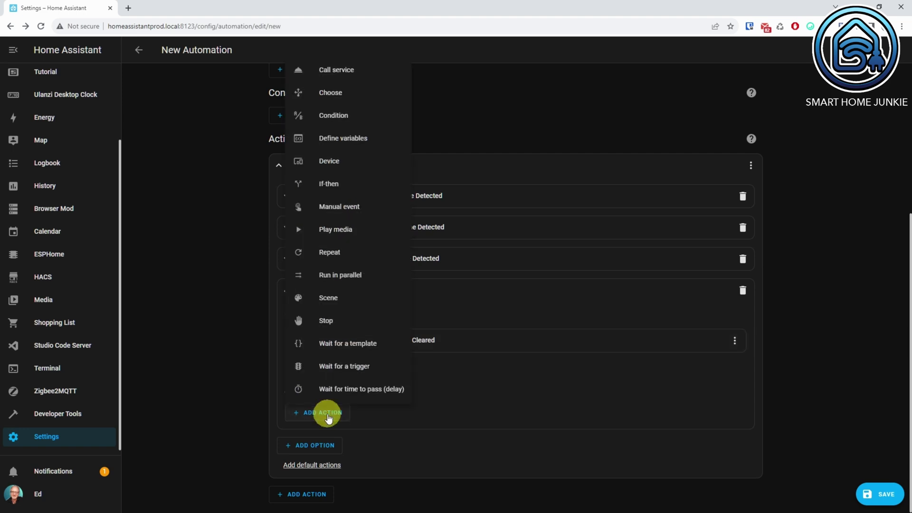
pyautogui.click(334, 71)
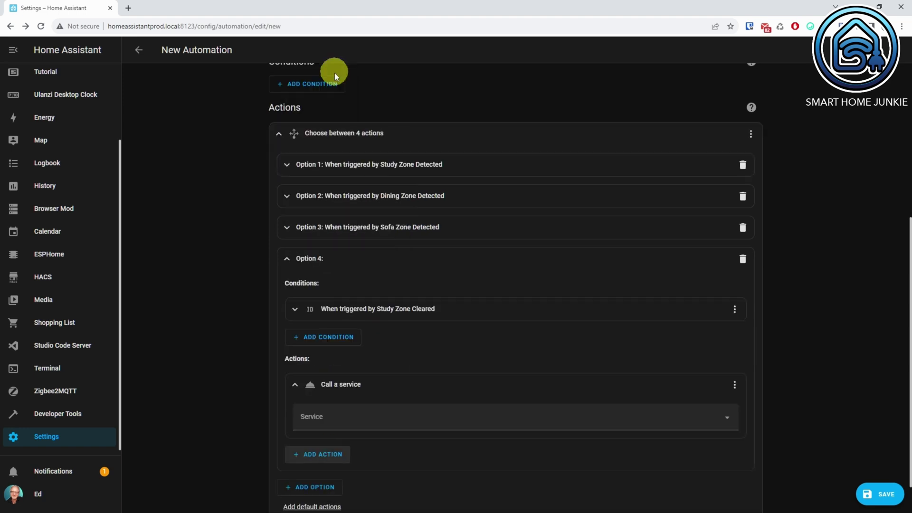
pyautogui.scroll(-1, 417, 350)
pyautogui.click(438, 380)
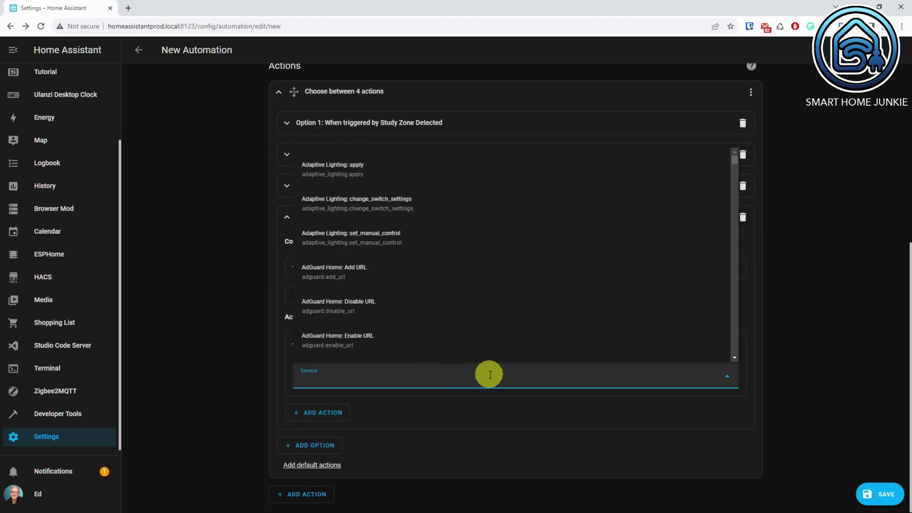
pyautogui.write('light')
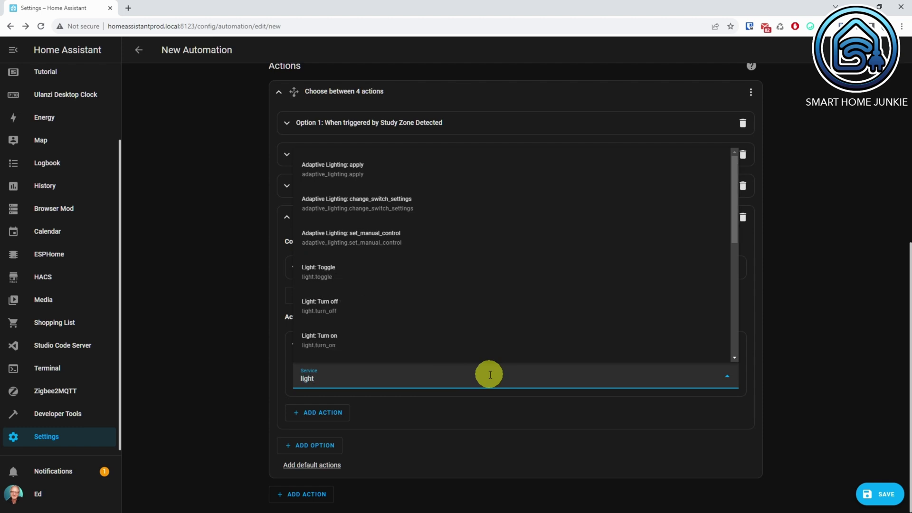
pyautogui.click(375, 306)
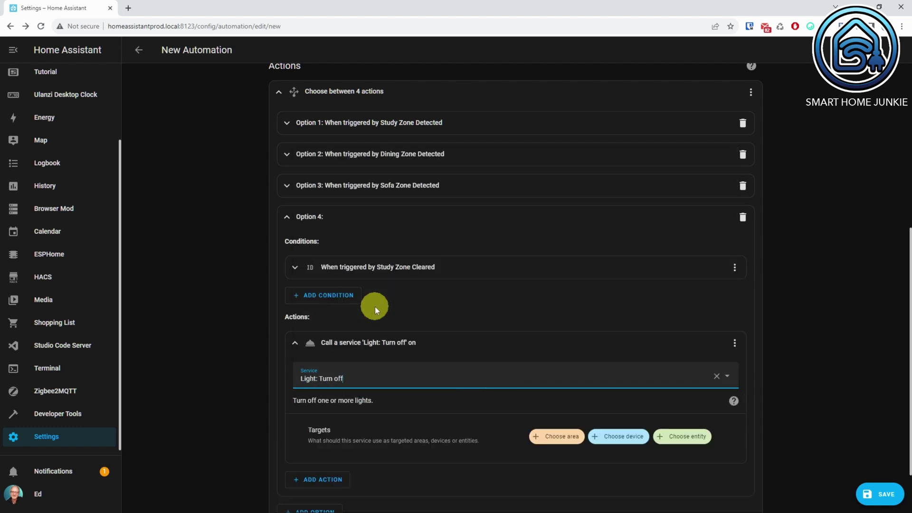
# - Target the Livingroom Spot entity with the Light: Turn off action and collapse Option 4
pyautogui.click(683, 436)
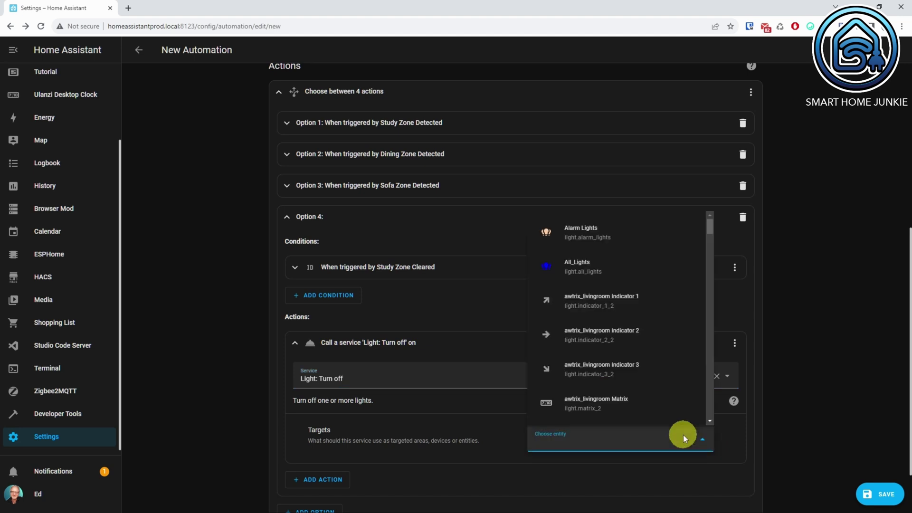
pyautogui.write('livi')
pyautogui.write('ngroom spot')
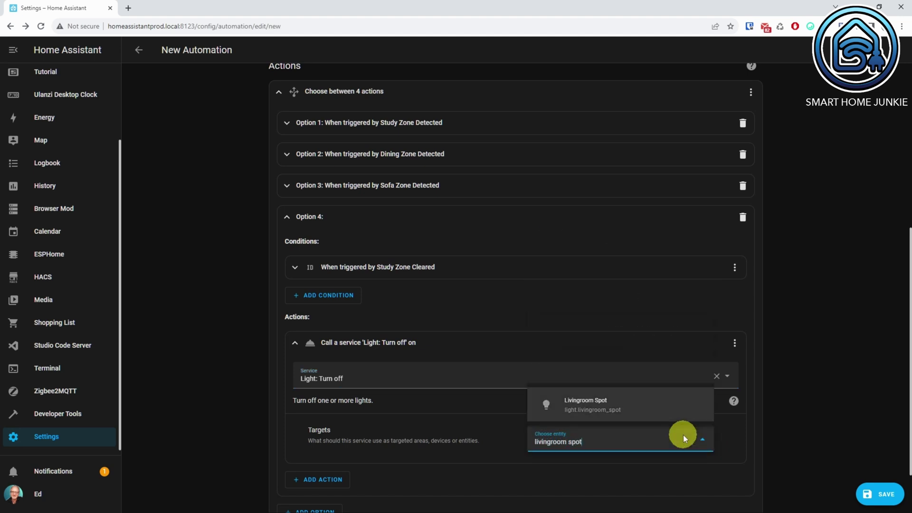
pyautogui.click(582, 402)
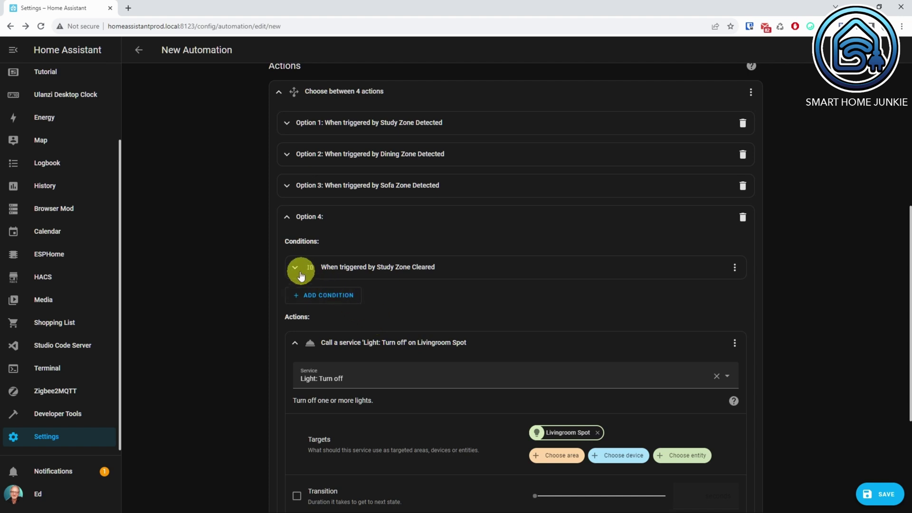
pyautogui.click(287, 219)
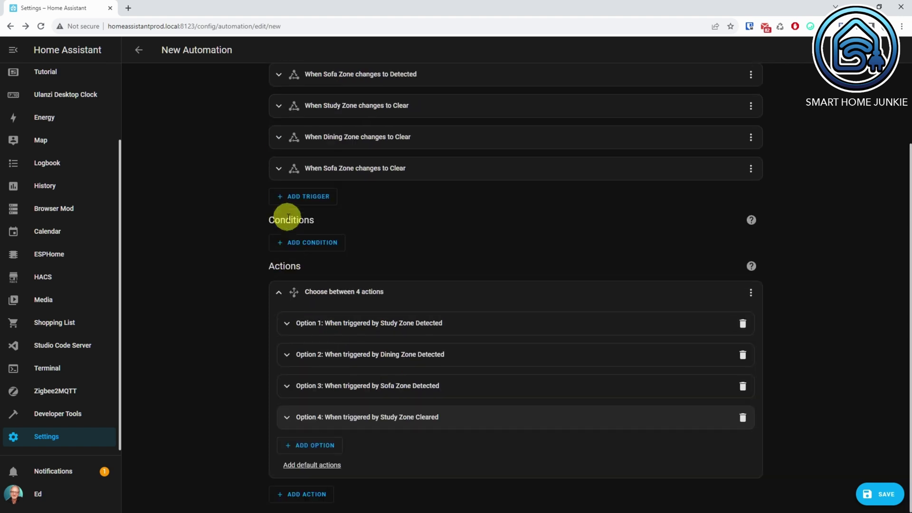
# - Add a fifth option to the Choose action with a Triggered by condition for Dining Zone Cleared
pyautogui.click(314, 446)
pyautogui.scroll(-3, 306, 443)
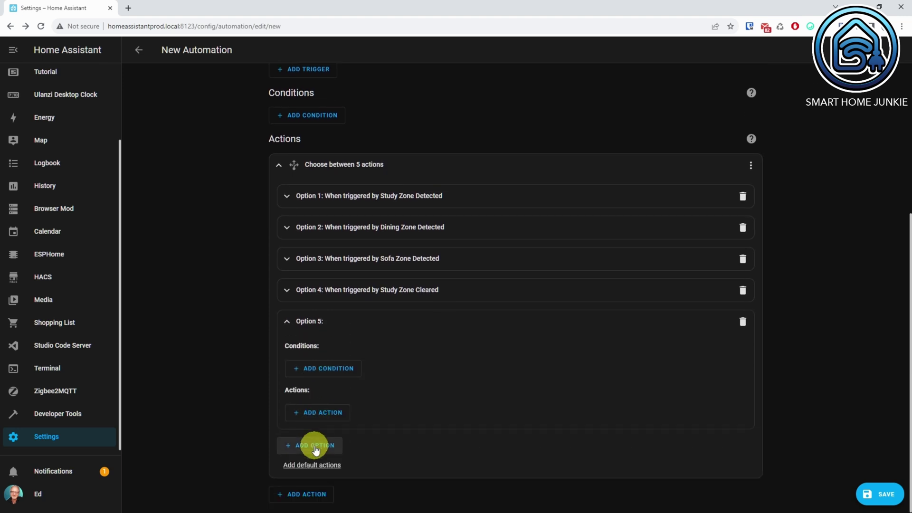
pyautogui.click(328, 366)
pyautogui.click(333, 321)
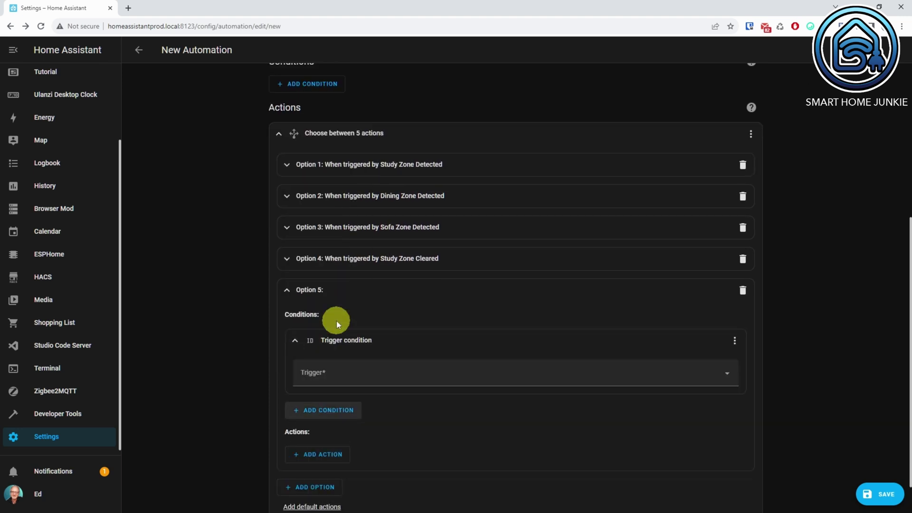
pyautogui.click(376, 372)
pyautogui.click(377, 372)
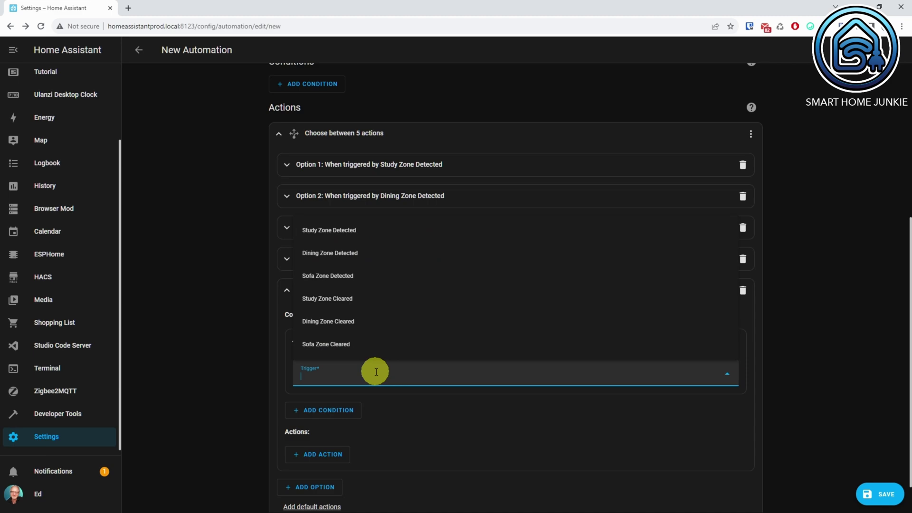
pyautogui.click(344, 322)
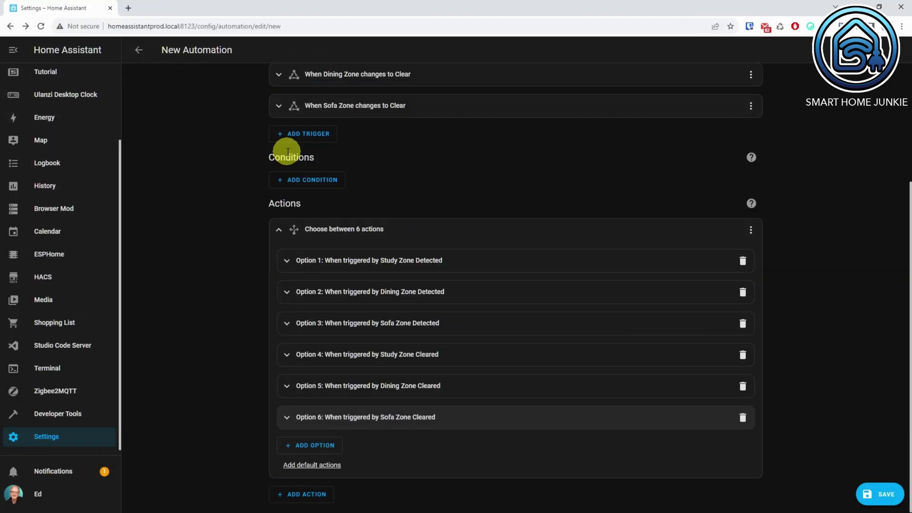
# - Save the automation under the name "Aqara FP2: Toggle lights based on zones in livingroom"
pyautogui.click(882, 498)
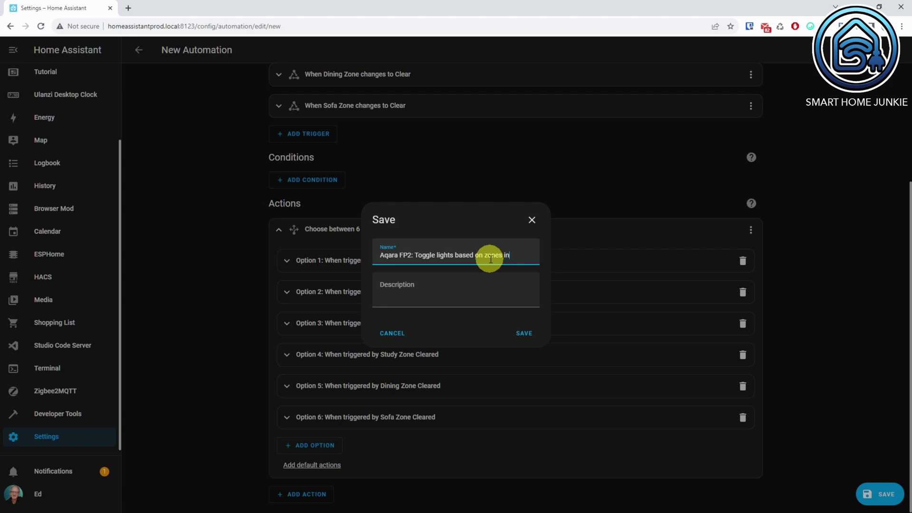
pyautogui.write('room')
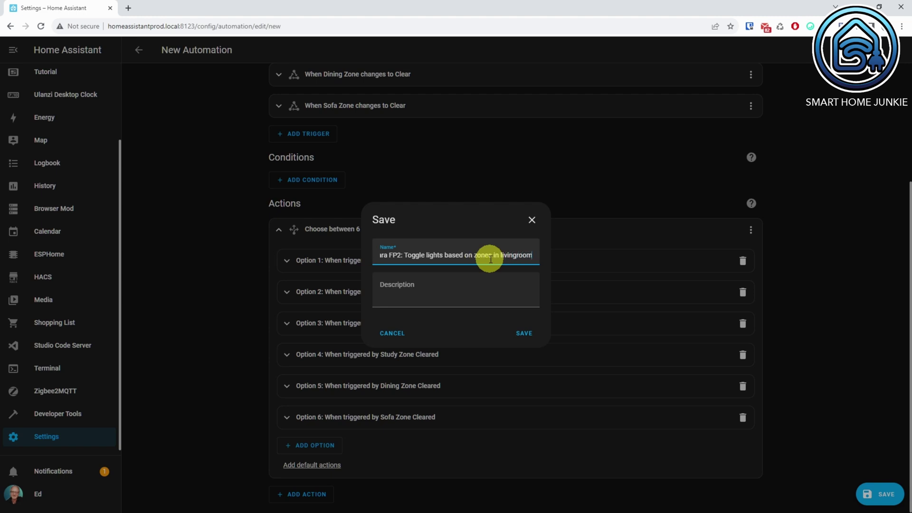
pyautogui.click(524, 335)
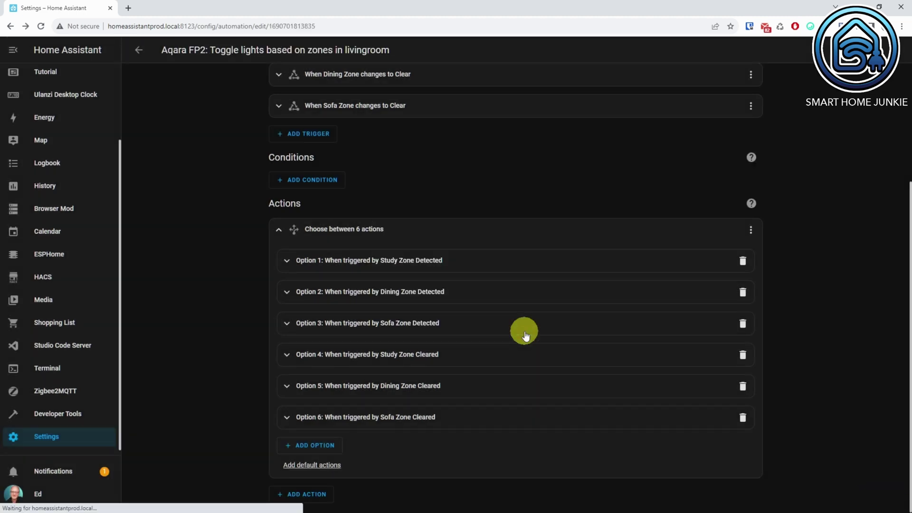